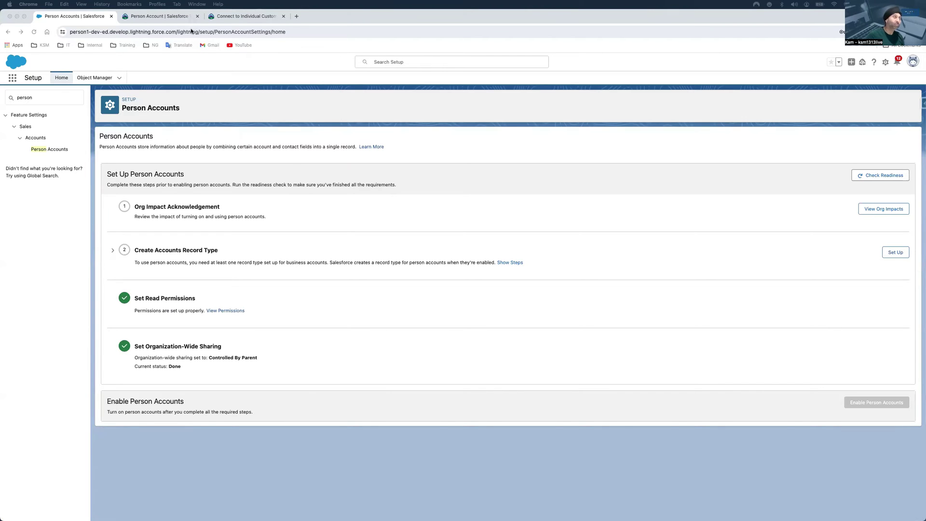
- Review the Trailhead unit on connecting to individual customers and the Trailblazer Community's Person Account topic feed
key(super+3)
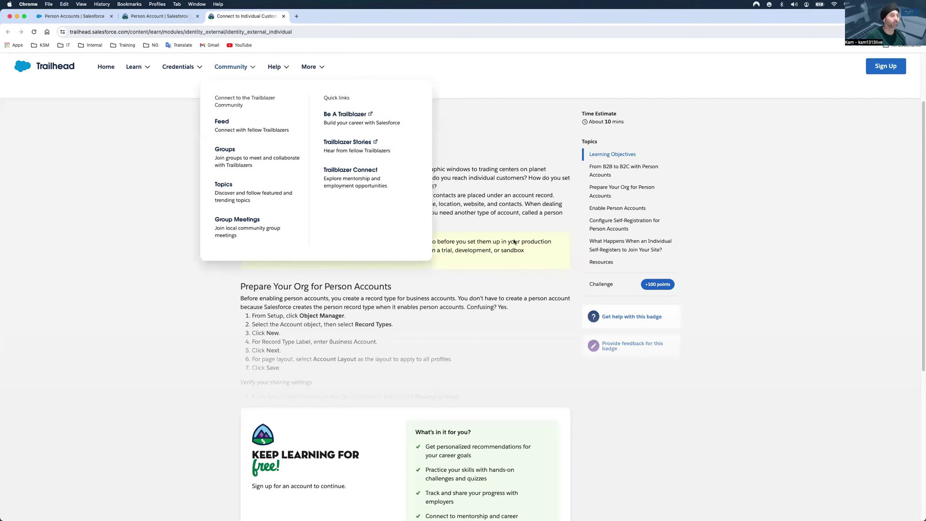
scroll(473, 220, up, 3)
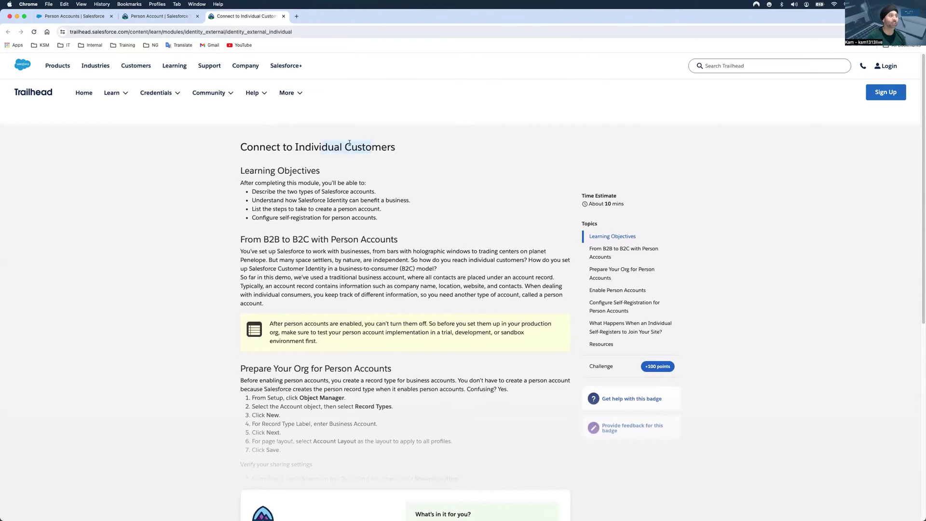
key(super+2)
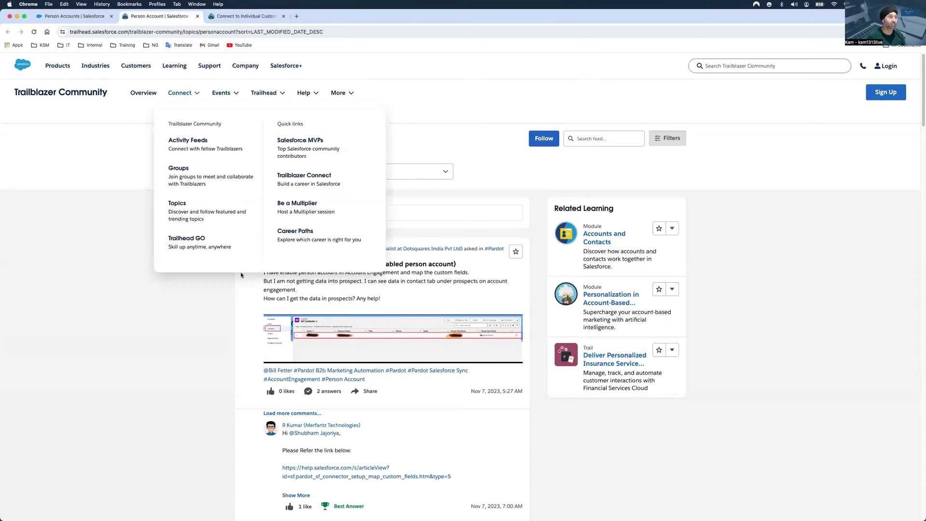
scroll(226, 309, down, 5)
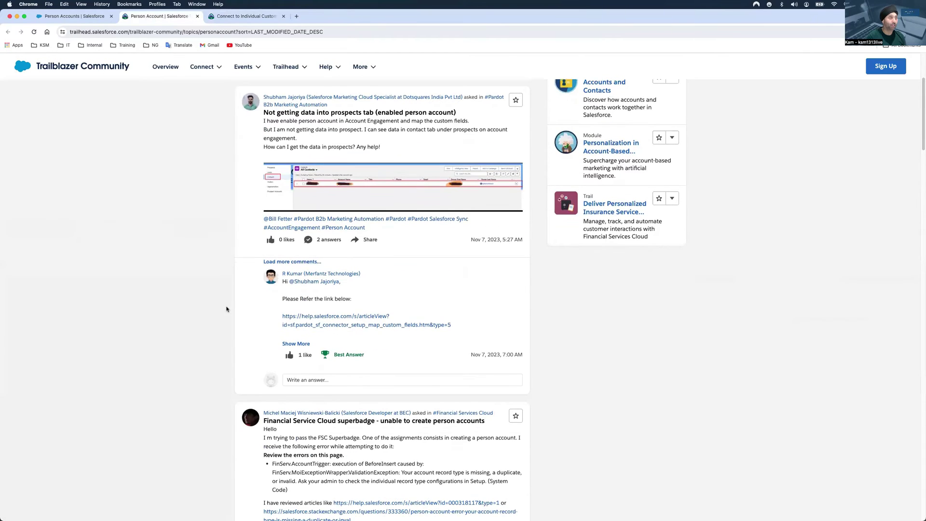
scroll(227, 309, down, 2)
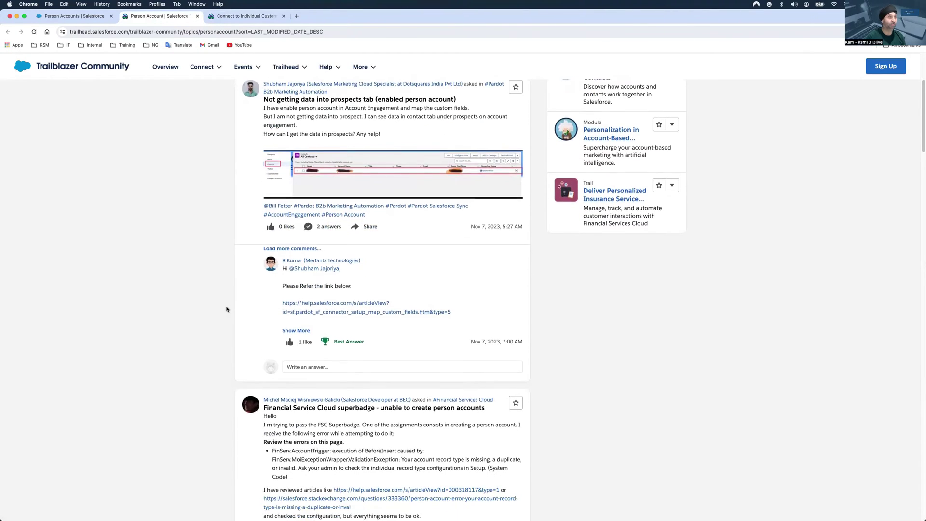
scroll(226, 309, up, 1)
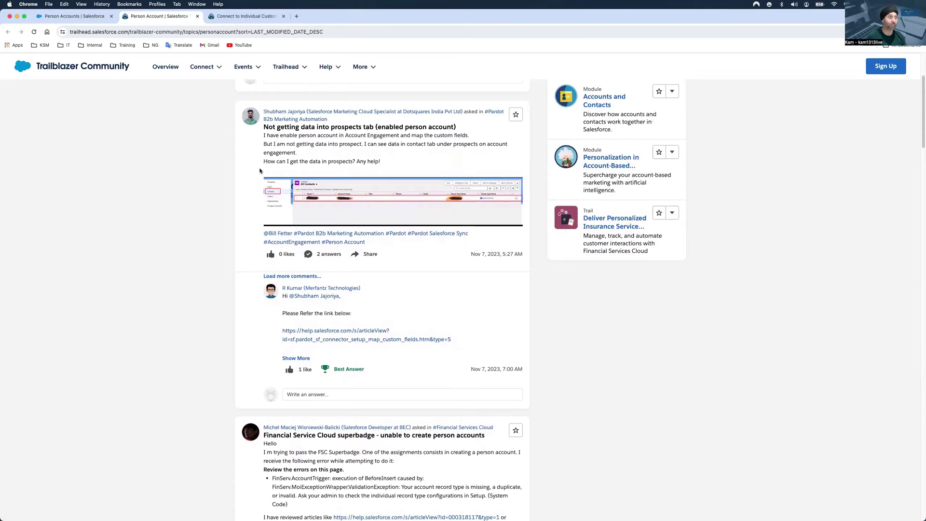
scroll(261, 161, down, 9)
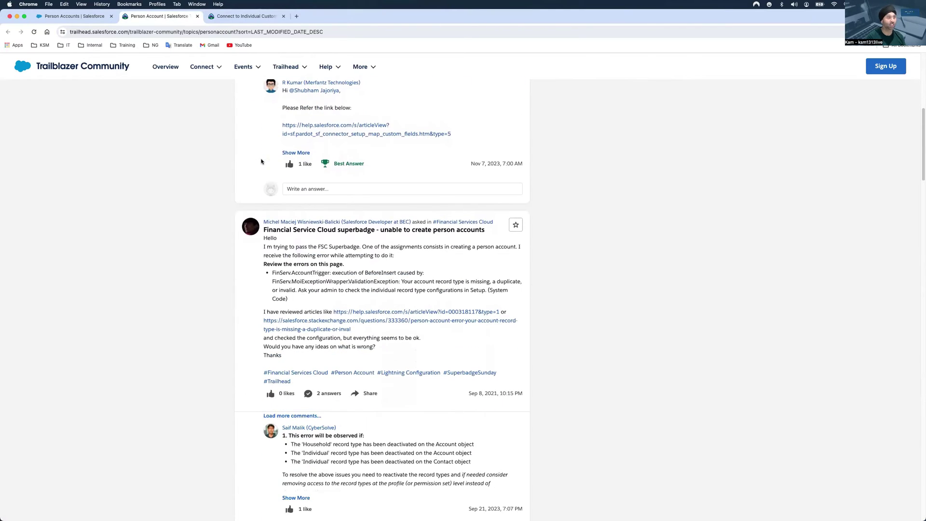
scroll(238, 196, up, 15)
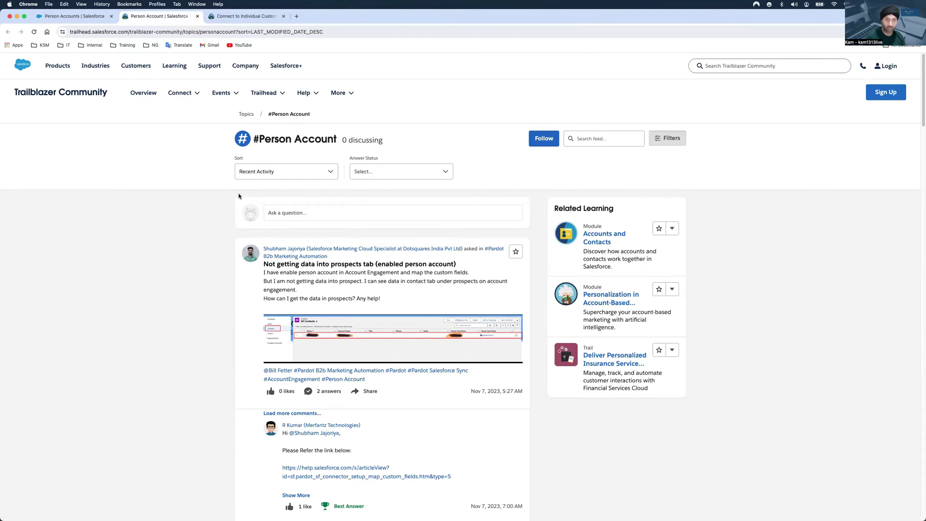
- Expand the Create Accounts Record Type instructions on the Person Accounts setup page, and open Setup home in a separate tab
click(67, 18)
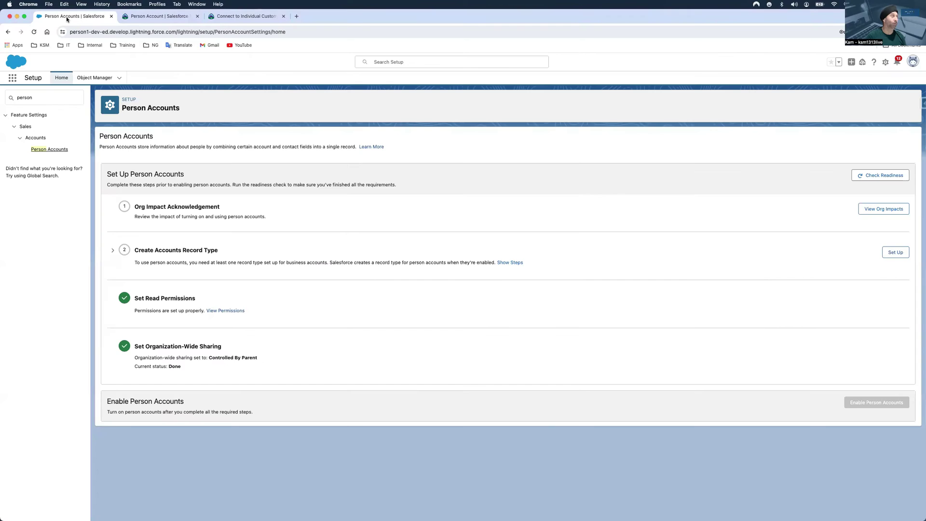
click(113, 251)
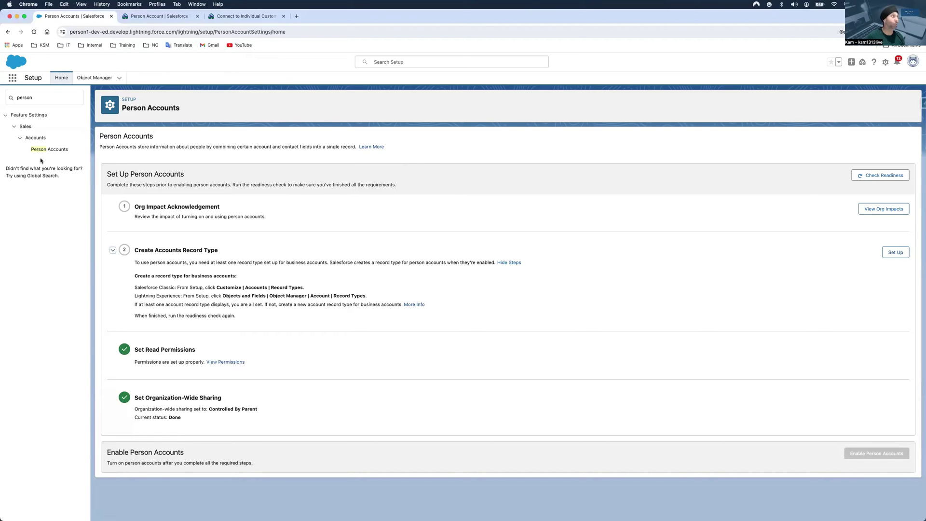
click(12, 78)
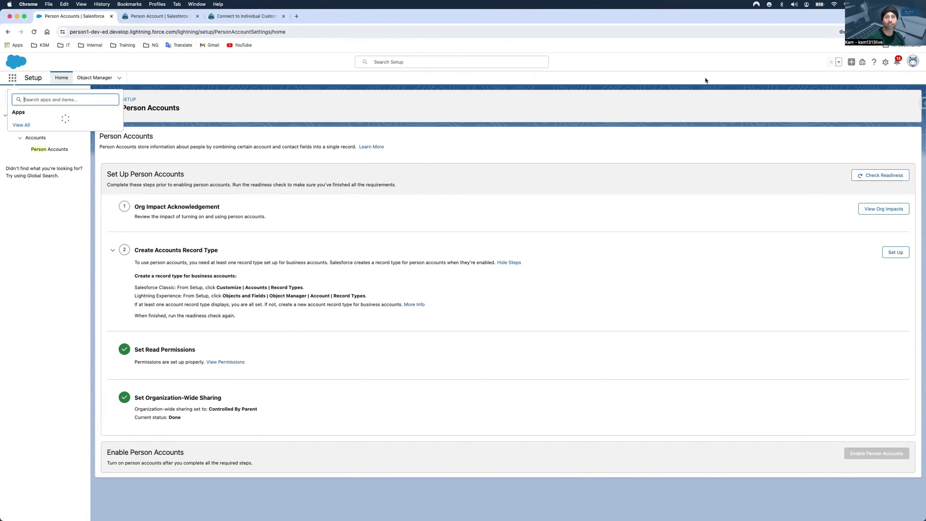
click(885, 63)
click(856, 83)
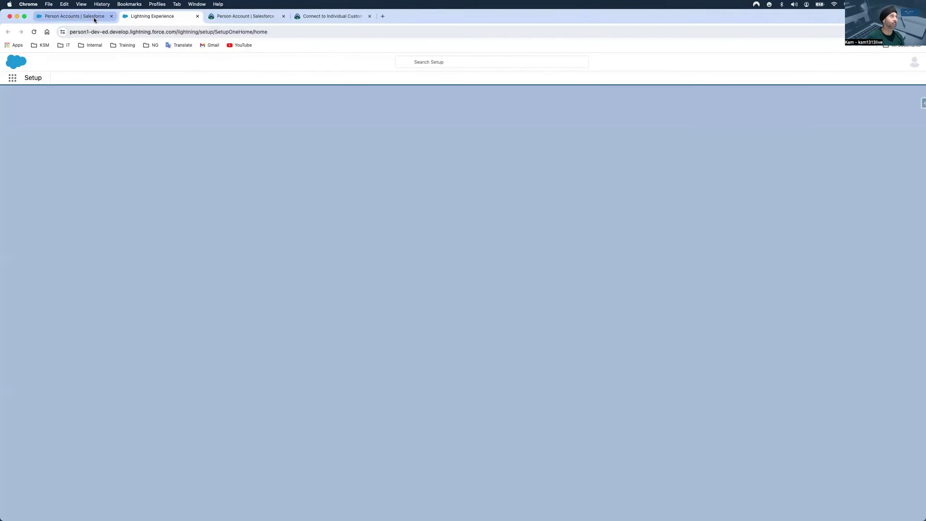
click(95, 20)
click(132, 18)
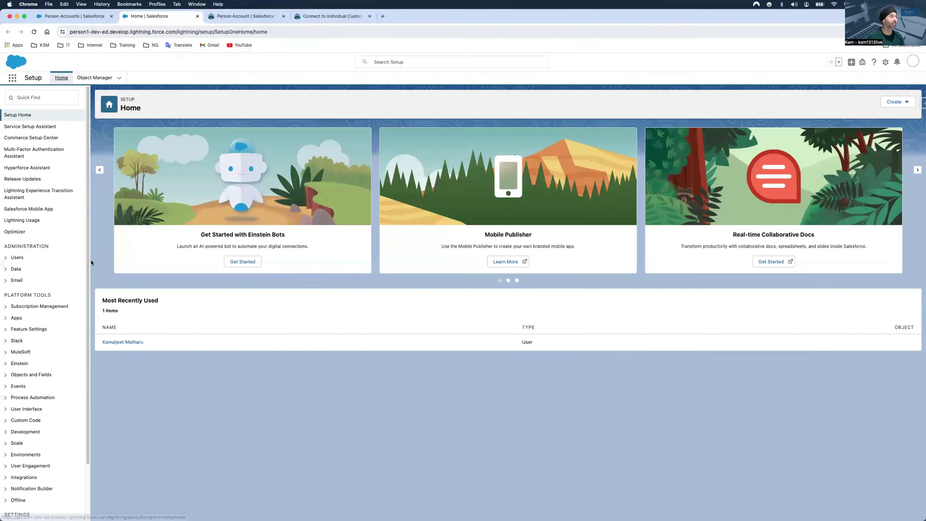
click(92, 18)
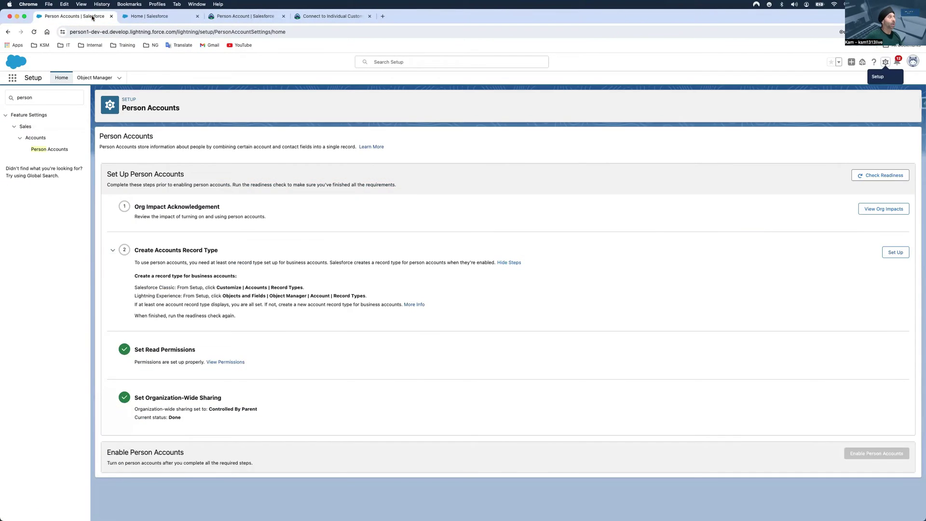
- Search Setup for "person" and review the read permissions and organization-wide sharing requirements for person accounts
click(23, 98)
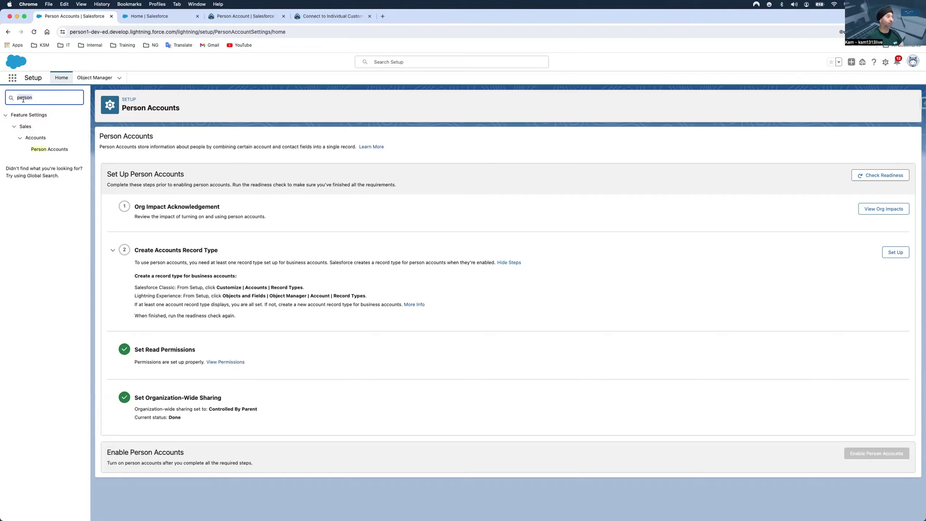
text(person)
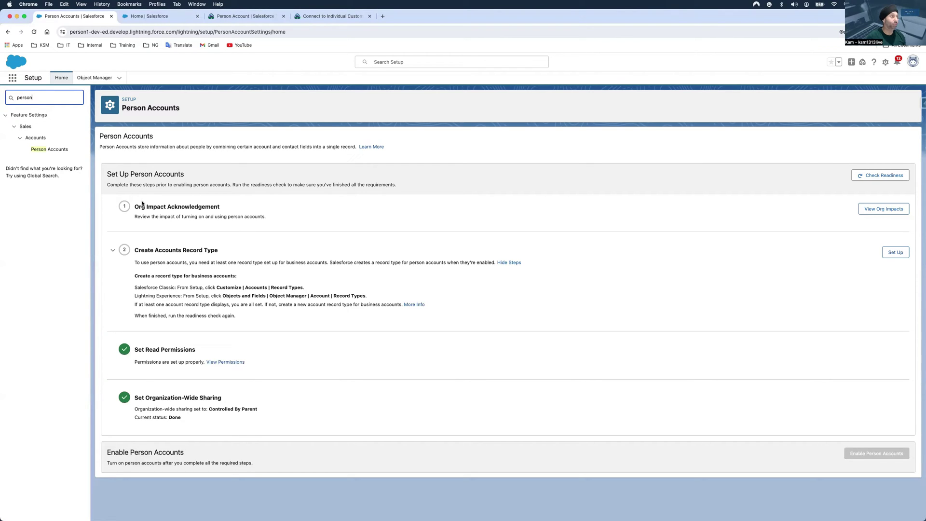
drag(139, 349, 184, 349)
drag(152, 397, 186, 396)
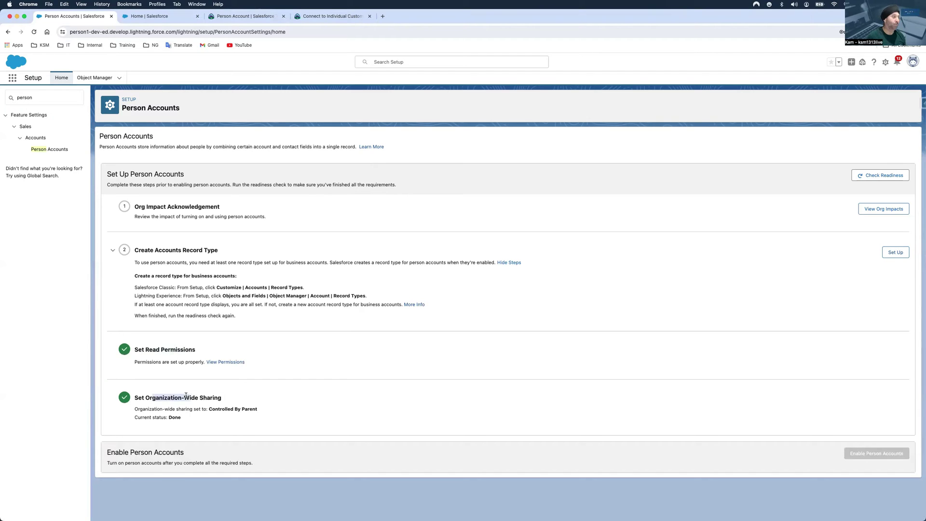
drag(138, 349, 189, 350)
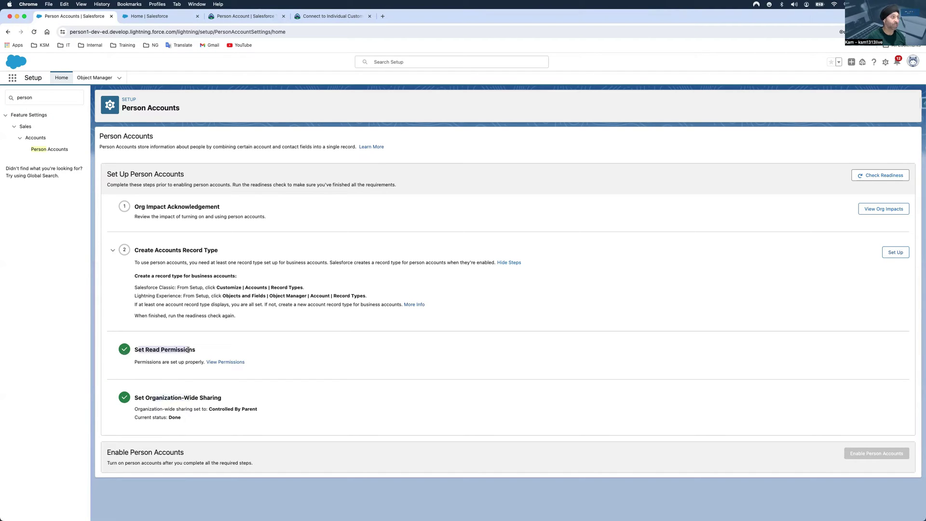
click(140, 403)
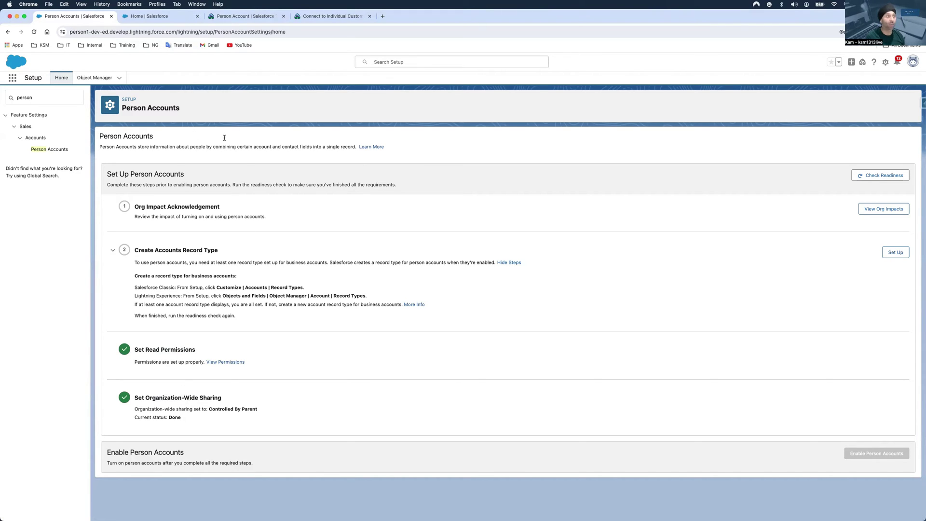
- Review the org impacts of enabling person accounts and accept the acknowledgement of permanent changes
drag(135, 207, 217, 211)
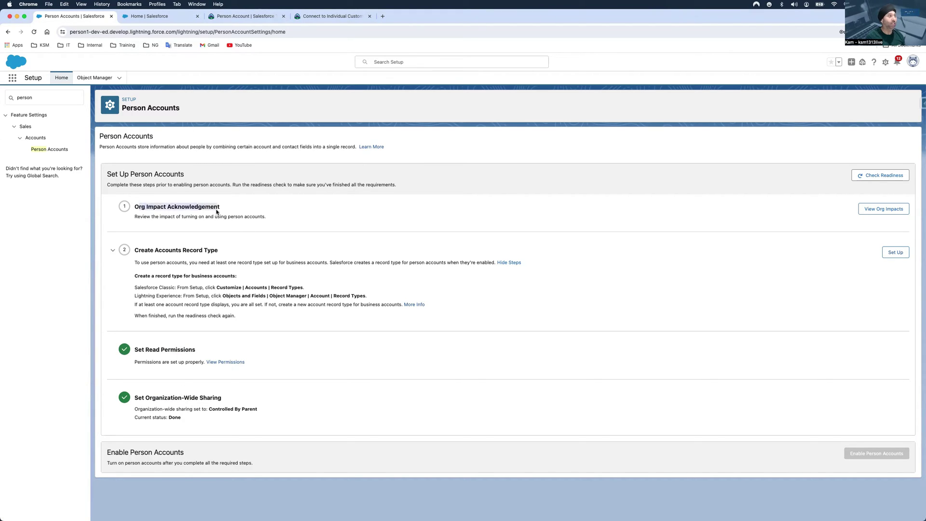
click(871, 211)
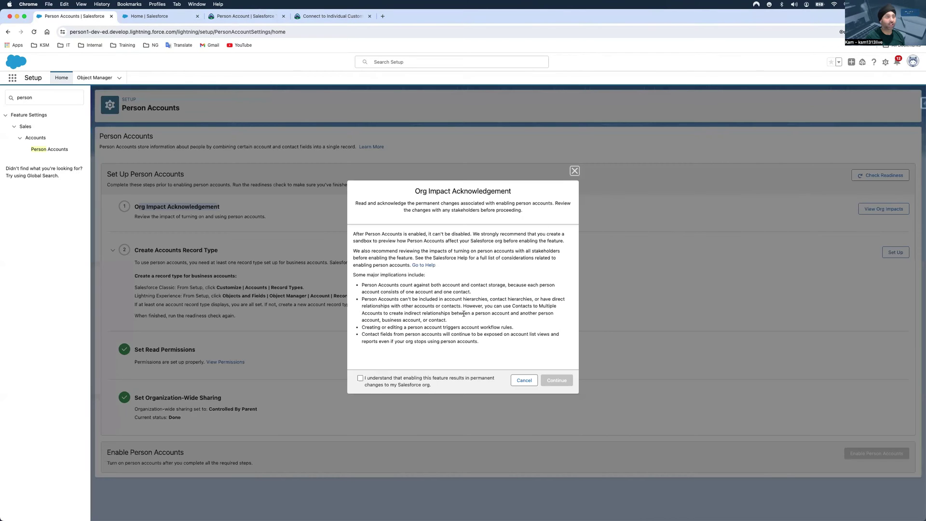
click(365, 378)
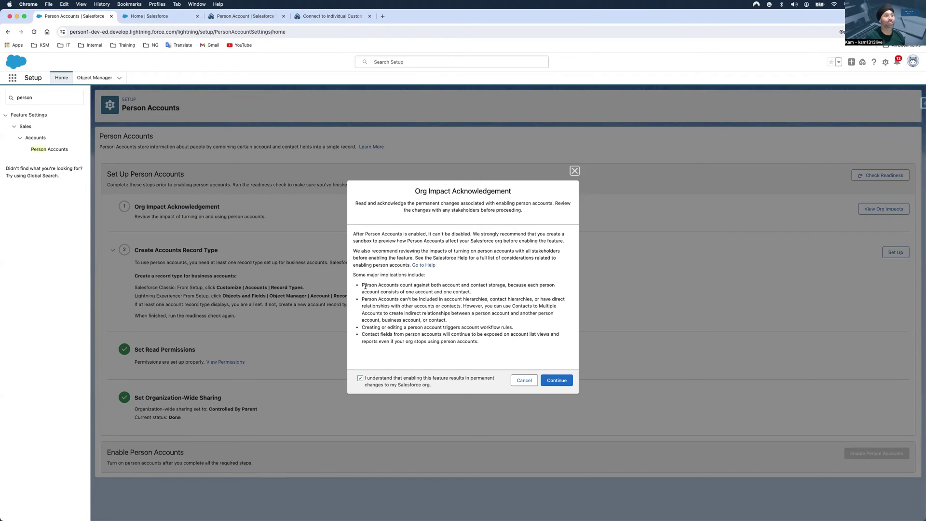
drag(364, 286, 485, 346)
click(485, 345)
click(556, 380)
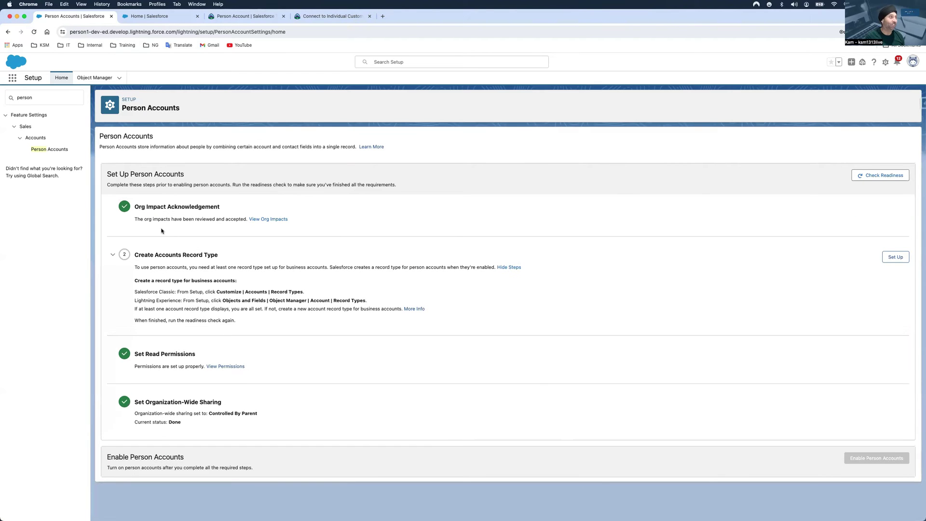
- Copy "business accounts" from the Create Accounts Record Type requirement and open the Account object's record types from that requirement
drag(134, 206, 231, 215)
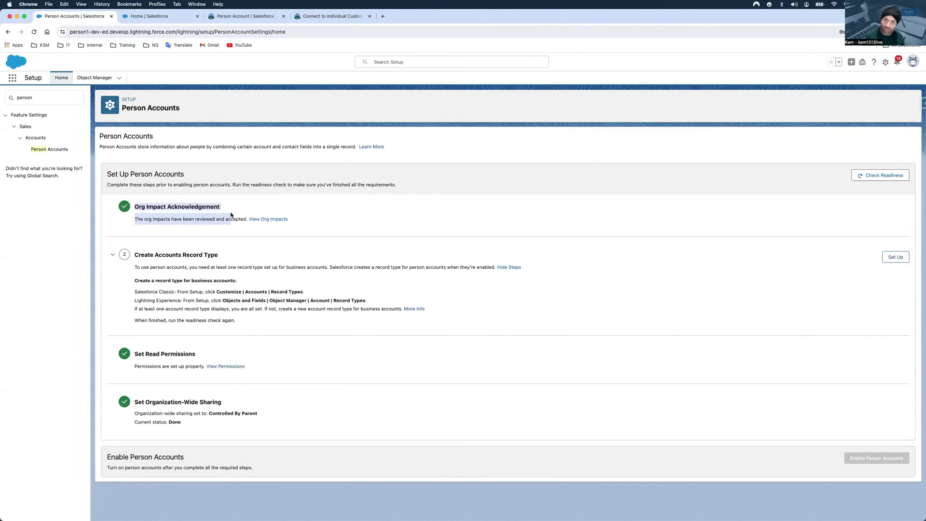
drag(135, 255, 220, 268)
click(276, 267)
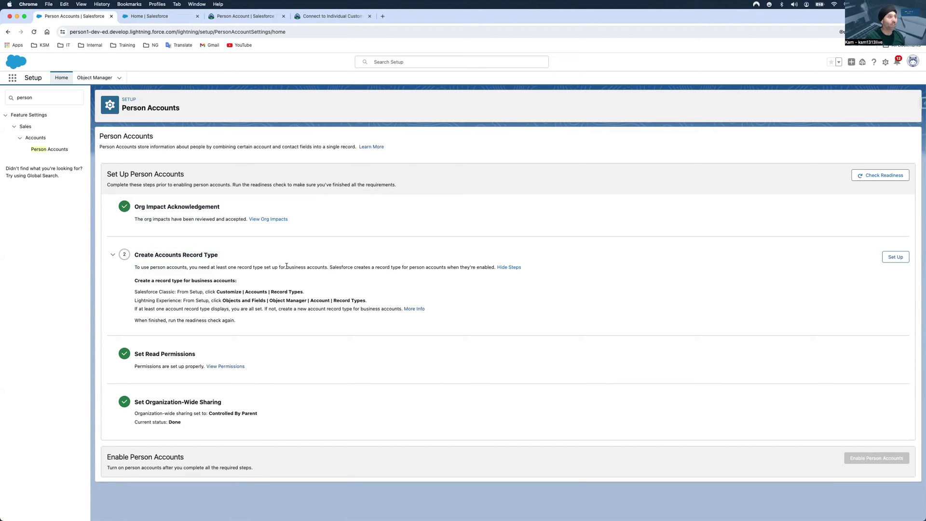
drag(286, 267, 327, 267)
key(super+c)
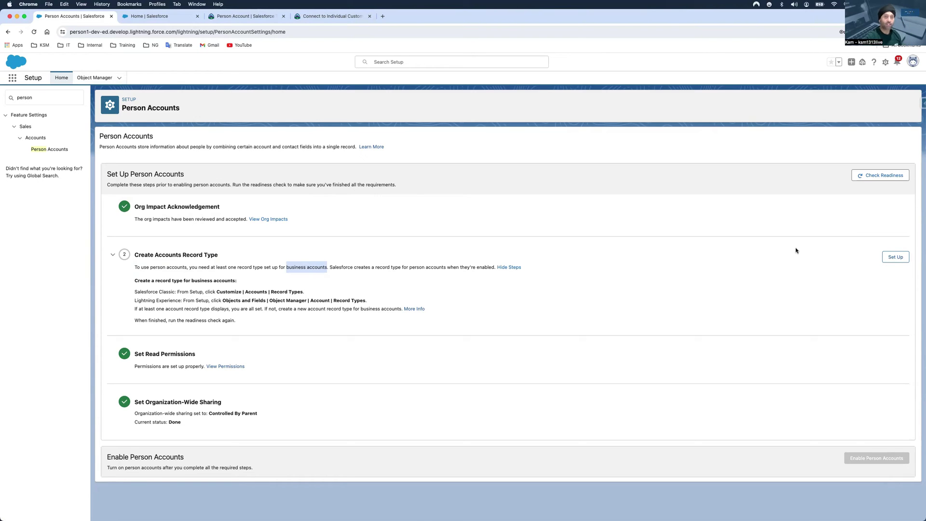
click(895, 257)
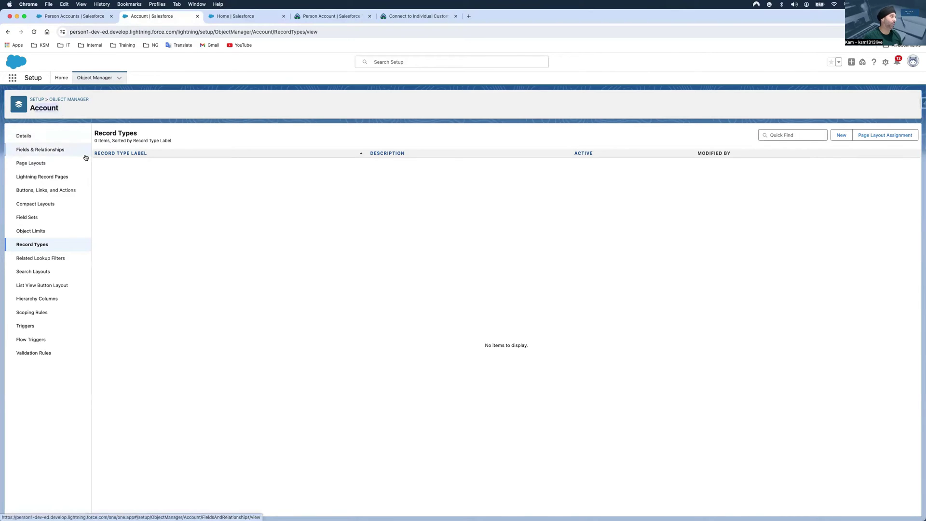
click(74, 17)
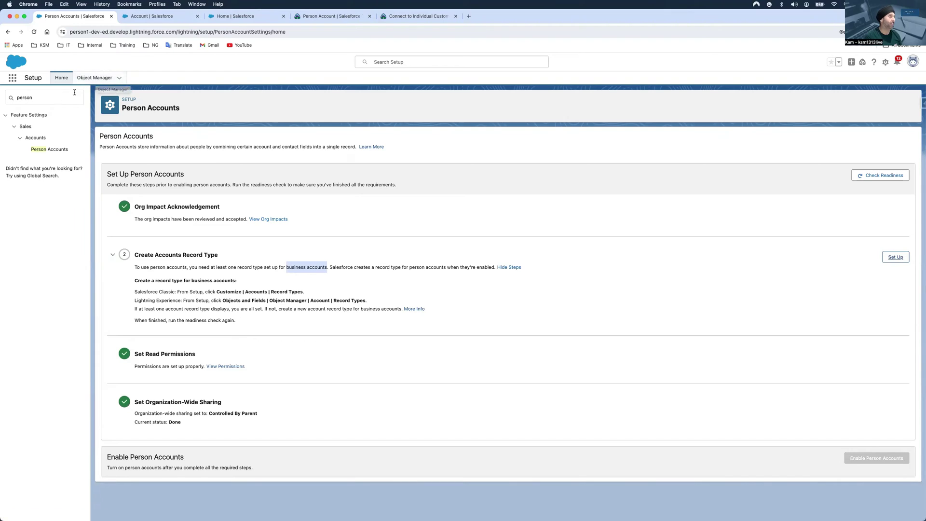
click(152, 16)
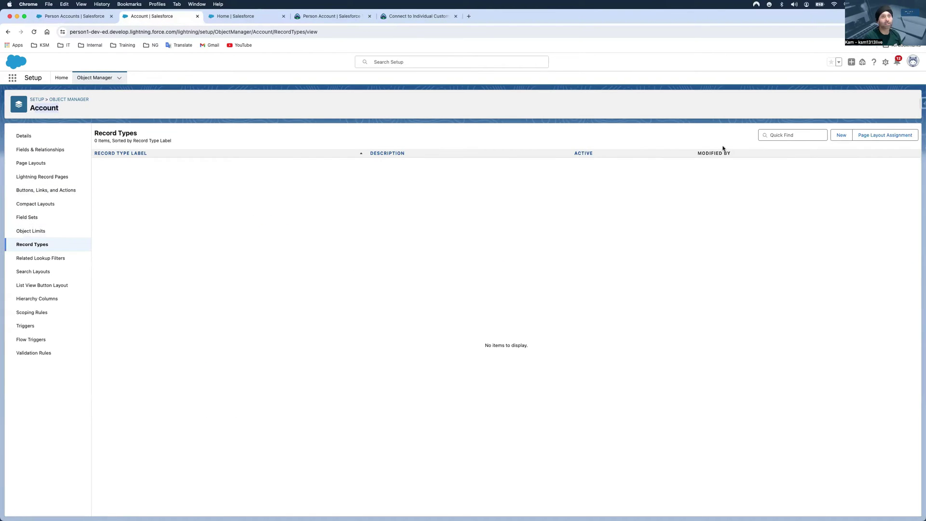
- Start a new Account record type with the label "Business Accounts" and the name "Business_Accounts"
click(841, 136)
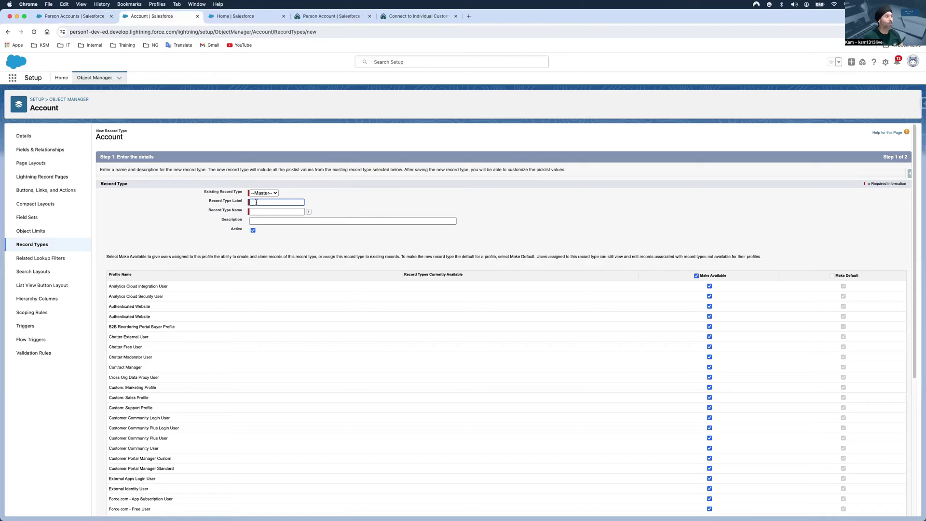
key(super+v)
click(252, 203)
key(BackSpace)
text(B)
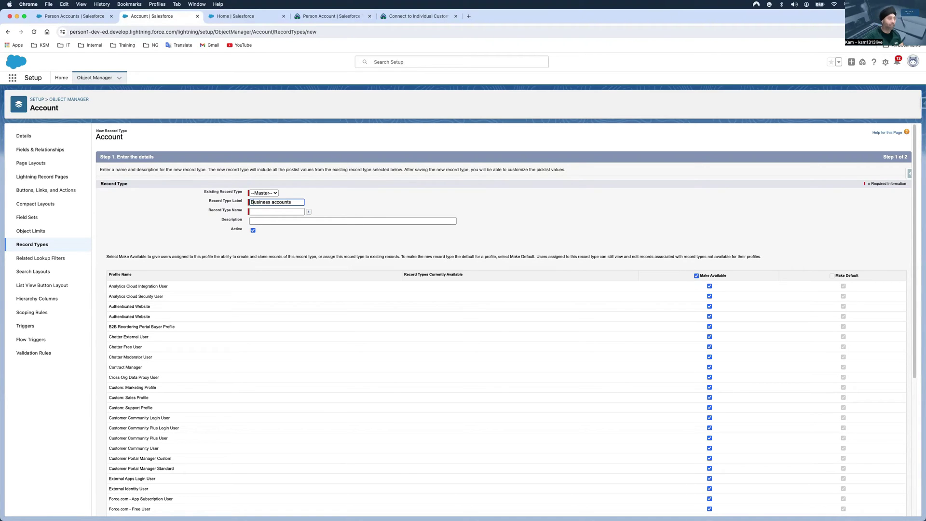
click(274, 202)
key(BackSpace)
text(A)
click(268, 212)
key(Tab)
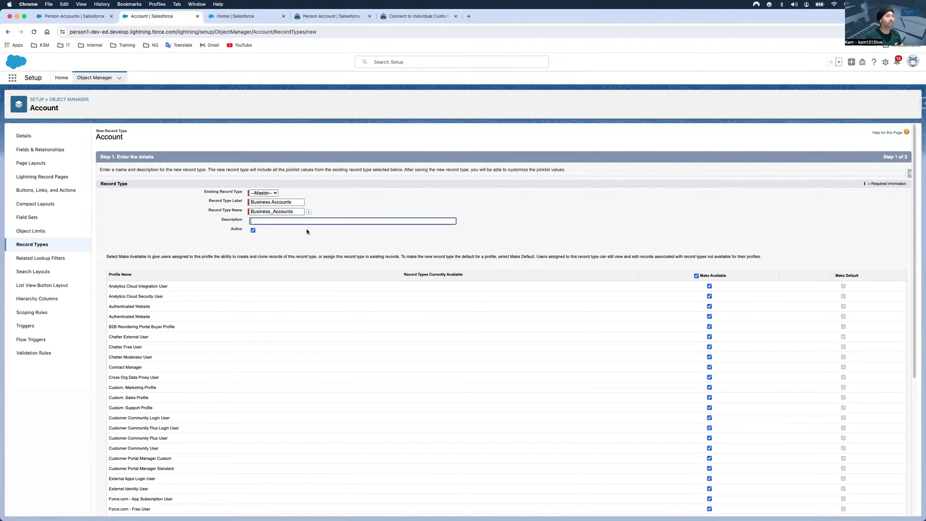
- Review the profile availability for the Business Accounts record type, keep it available to all profiles, and continue to page layout assignment
scroll(653, 349, down, 5)
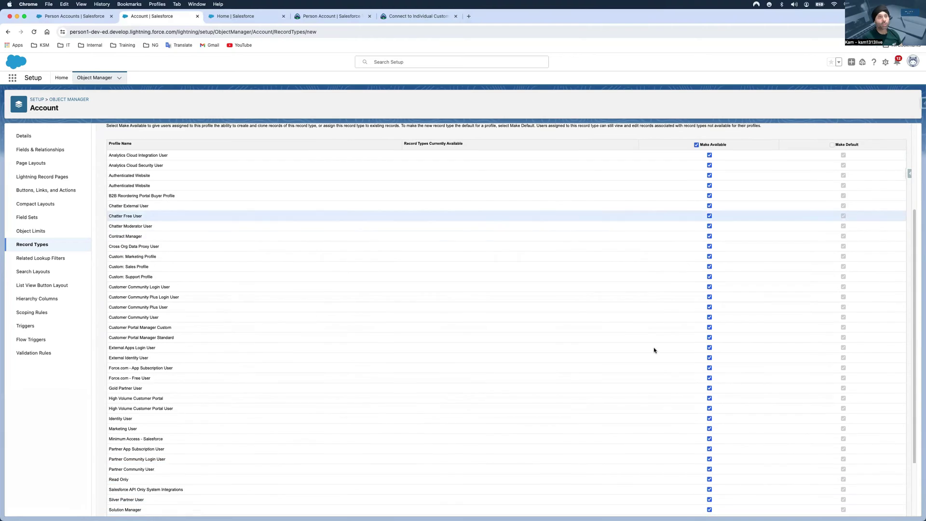
scroll(654, 350, down, 3)
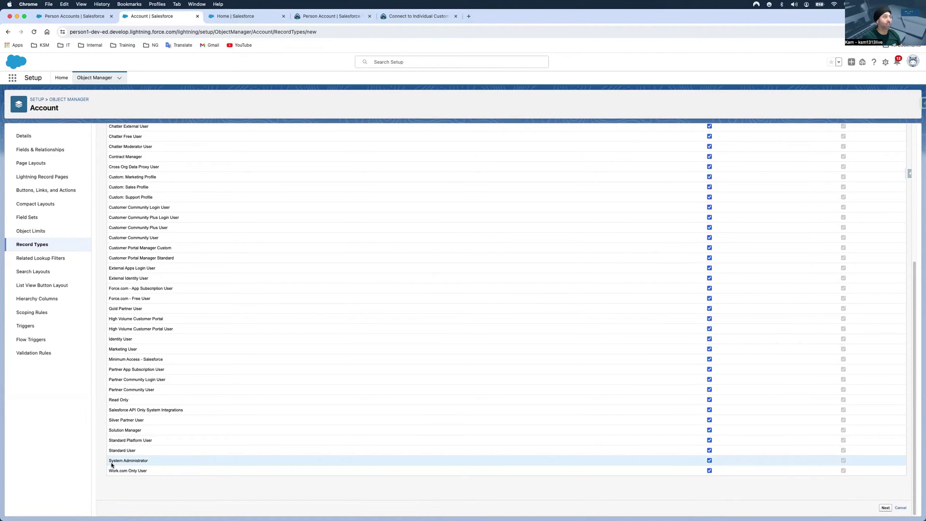
scroll(112, 465, up, 1)
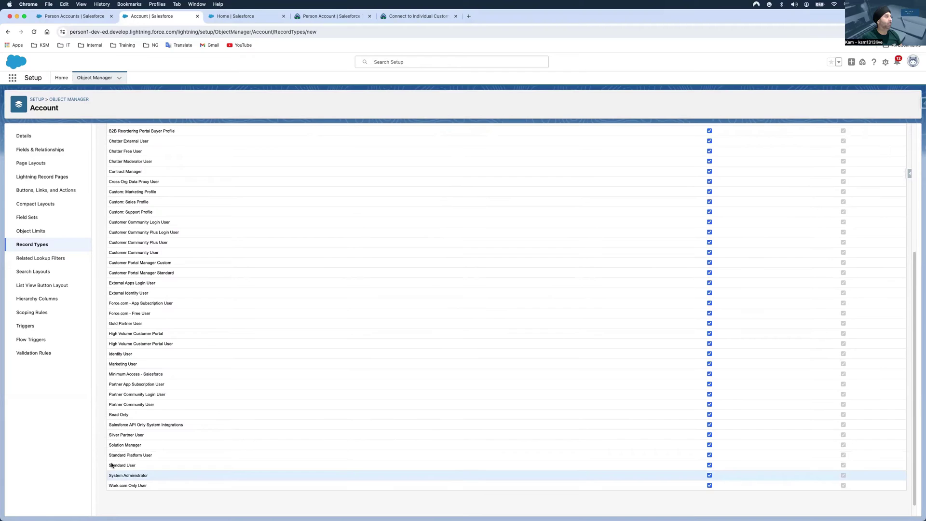
click(86, 31)
click(89, 31)
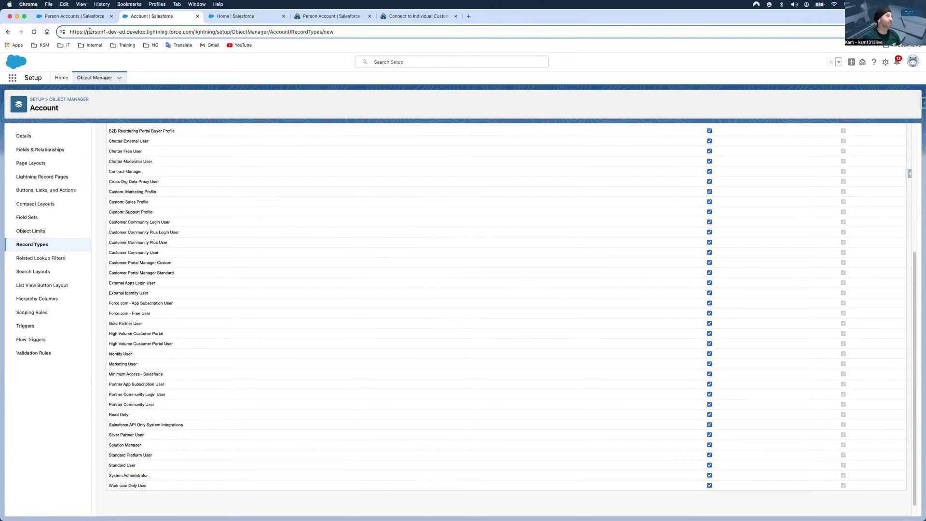
drag(87, 32, 107, 30)
scroll(259, 238, down, 1)
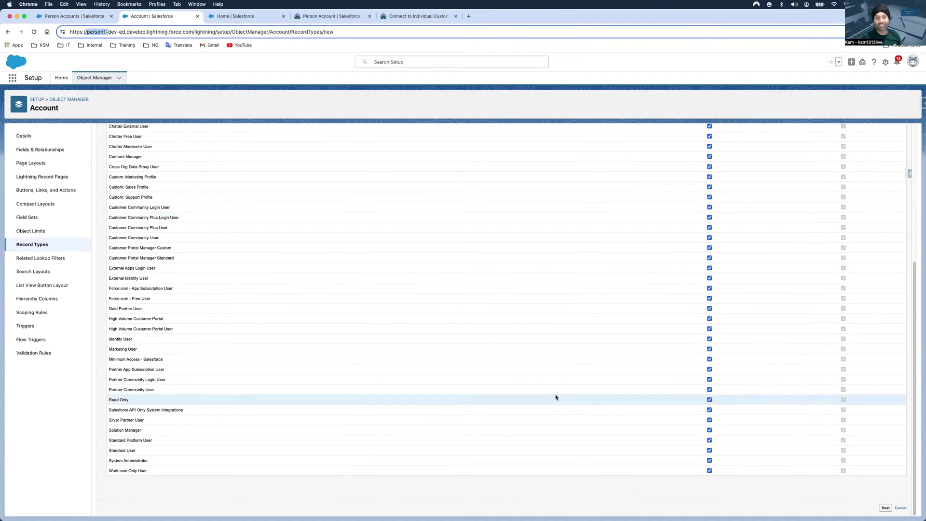
click(886, 508)
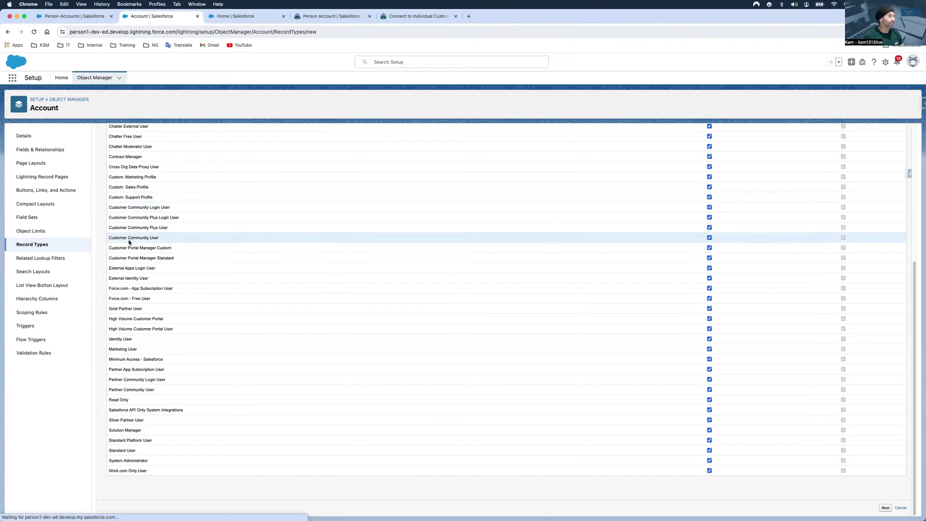
- Apply the Account Layout to all profiles for the Business Accounts record type and save it
click(204, 228)
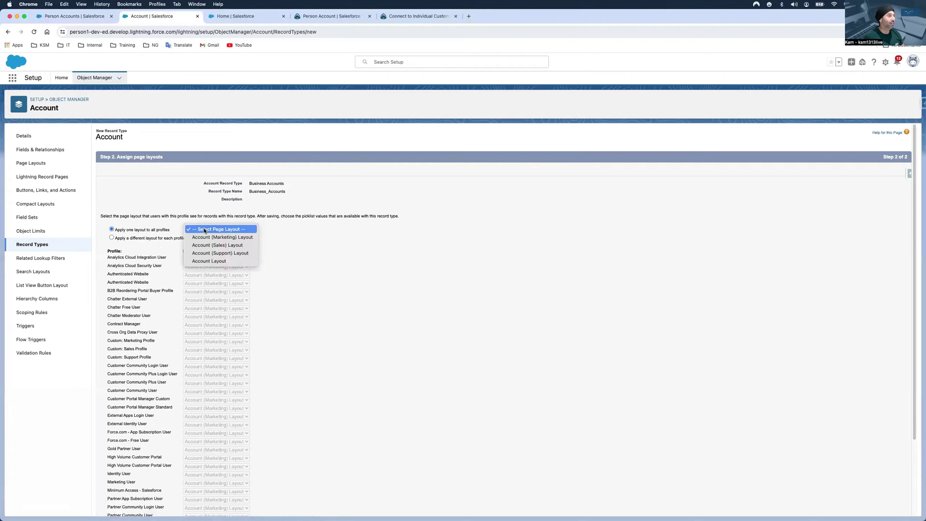
click(165, 225)
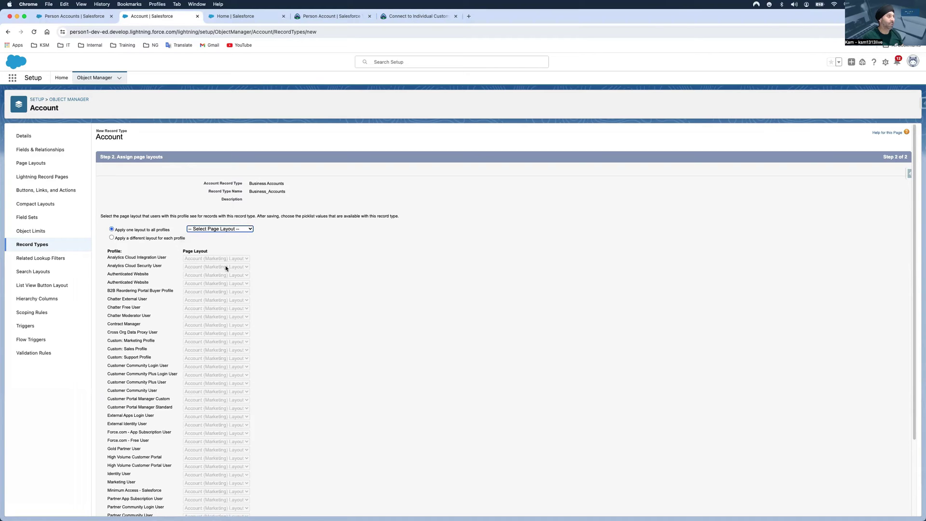
click(216, 230)
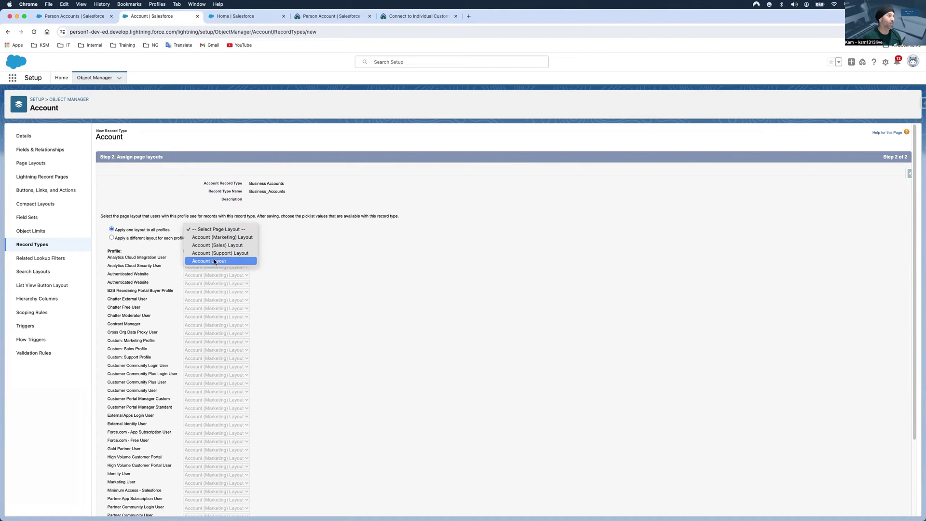
click(215, 262)
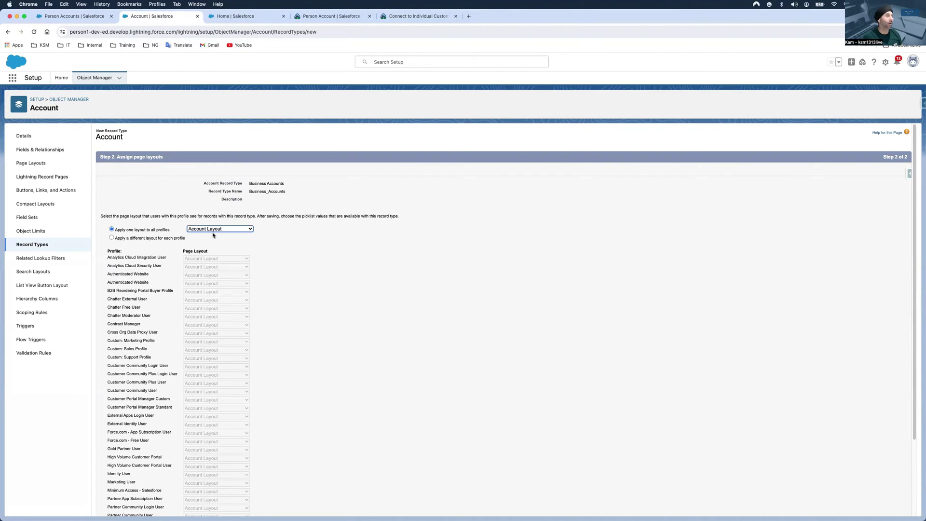
scroll(212, 235, down, 3)
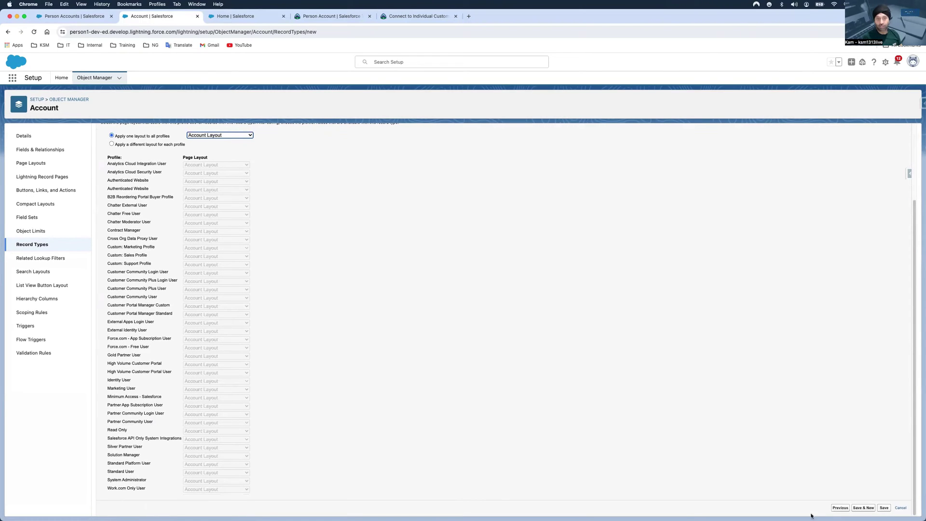
click(884, 508)
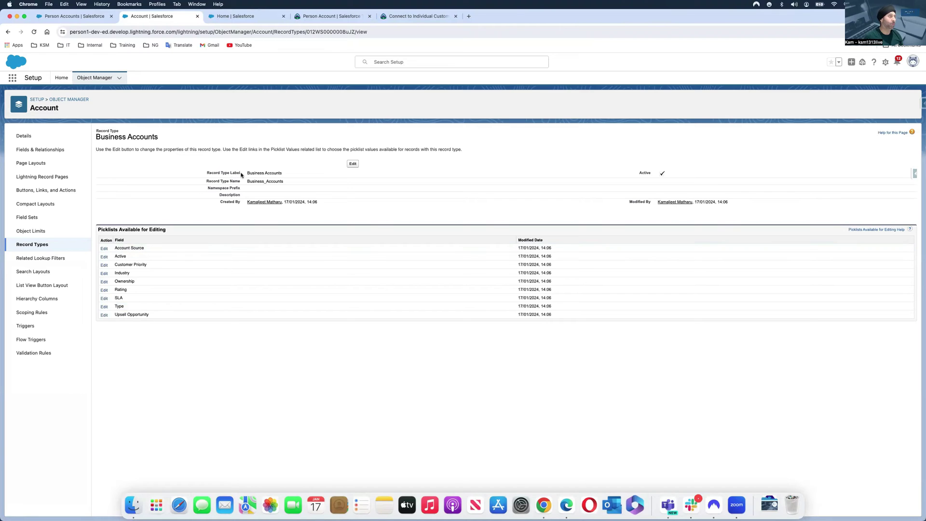
- Check the label of the saved record type and view the Account object's page layouts
drag(246, 173, 276, 178)
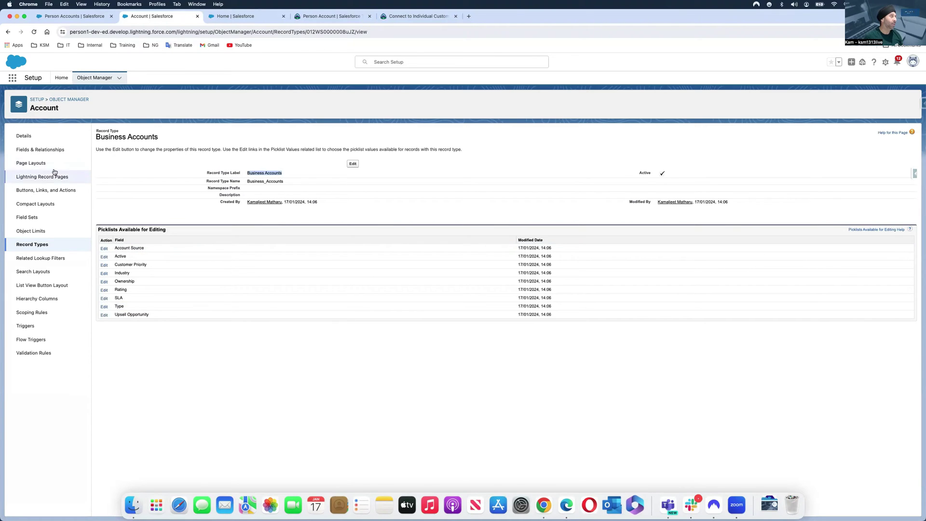
click(38, 163)
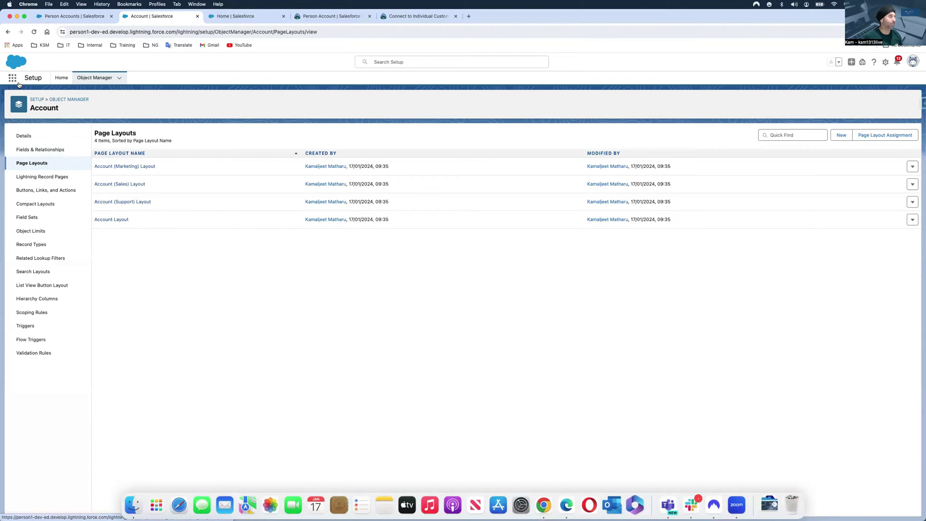
- Find Accounts among the org's apps and items from the Setup Home page and display the All Accounts list view
click(217, 21)
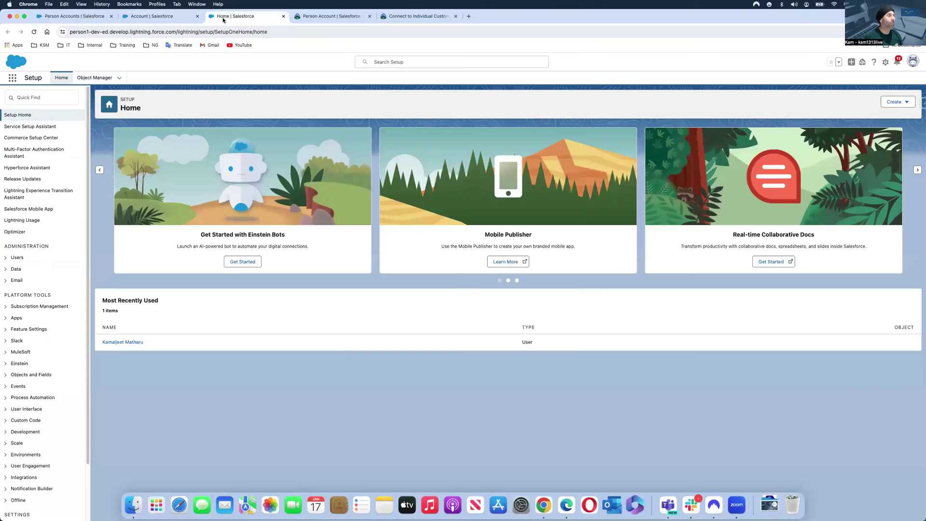
click(14, 80)
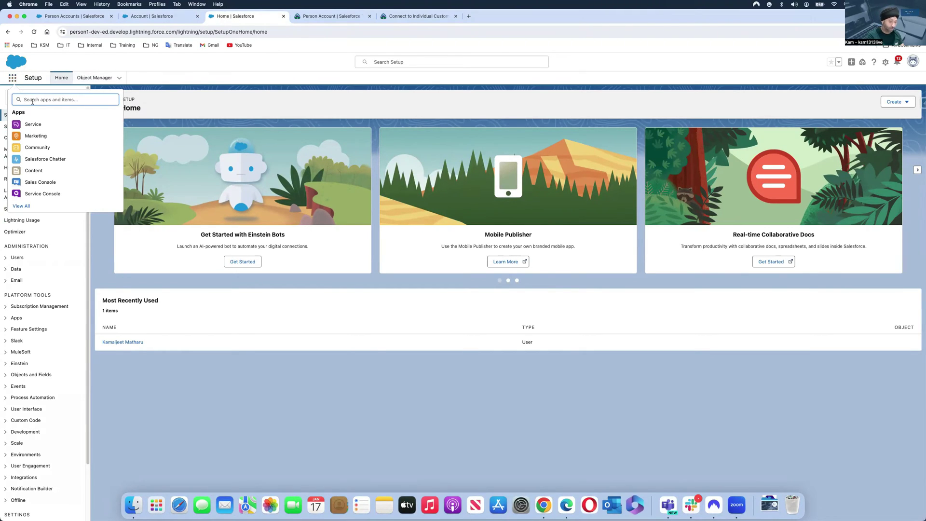
text(accoun)
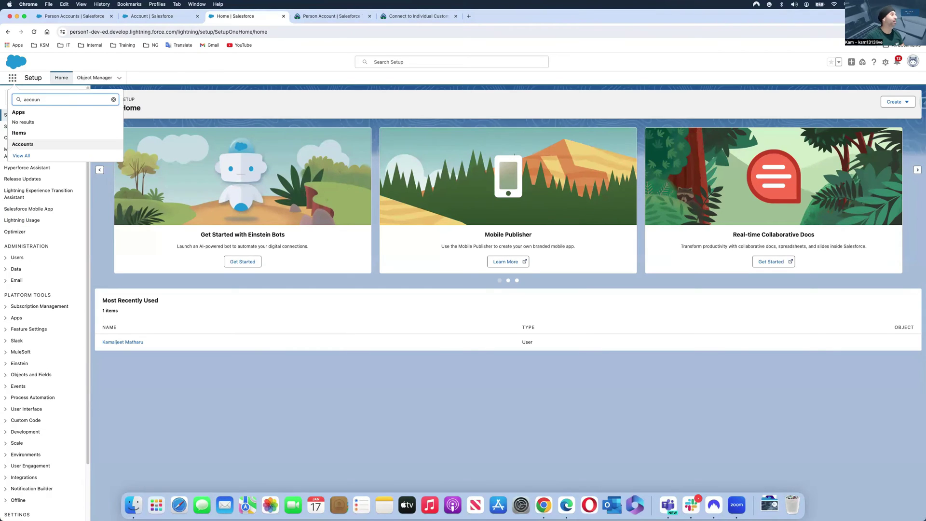
click(28, 144)
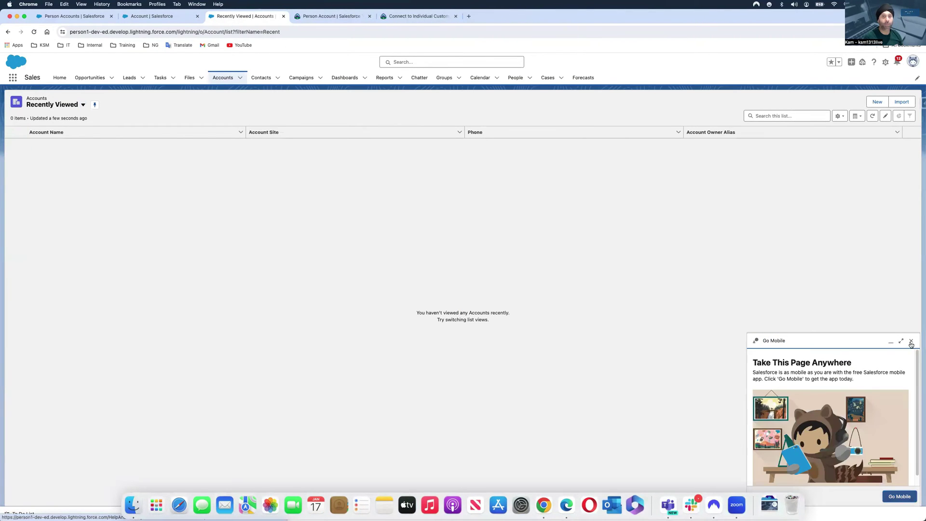
click(911, 341)
click(220, 78)
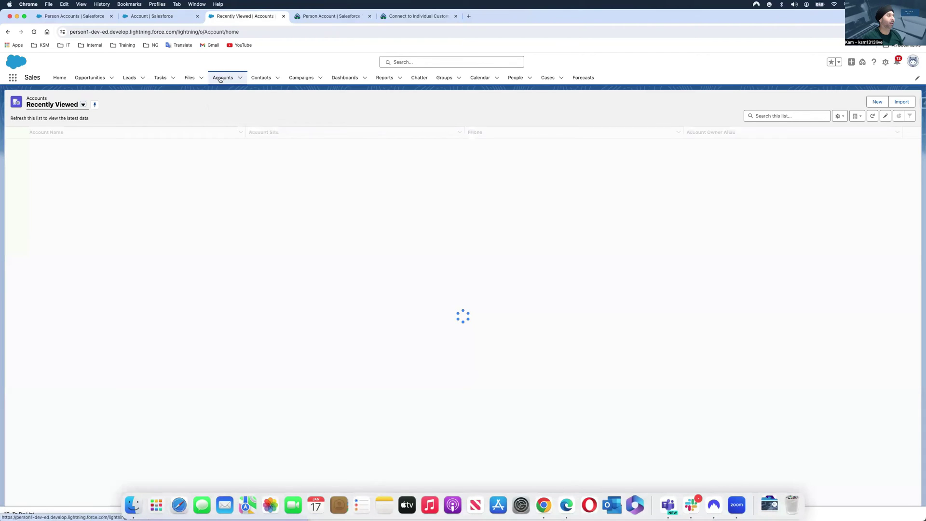
click(83, 105)
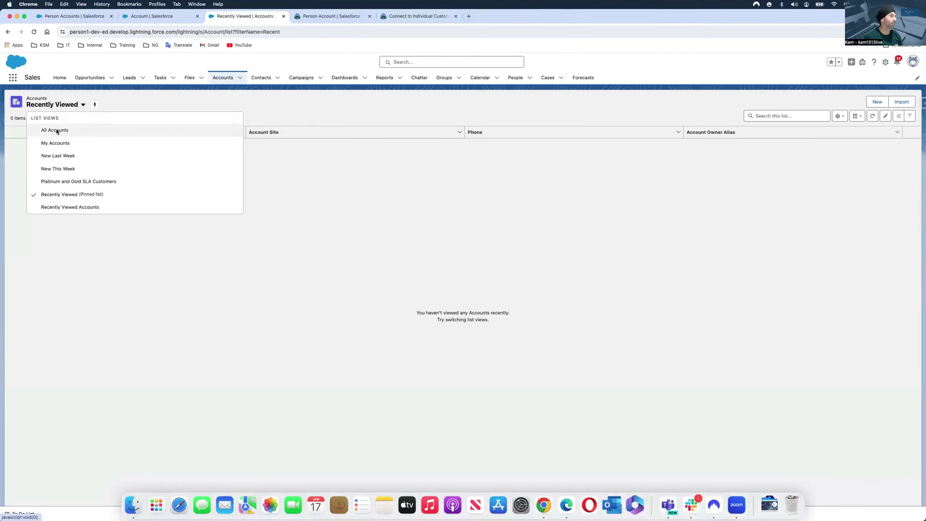
click(57, 131)
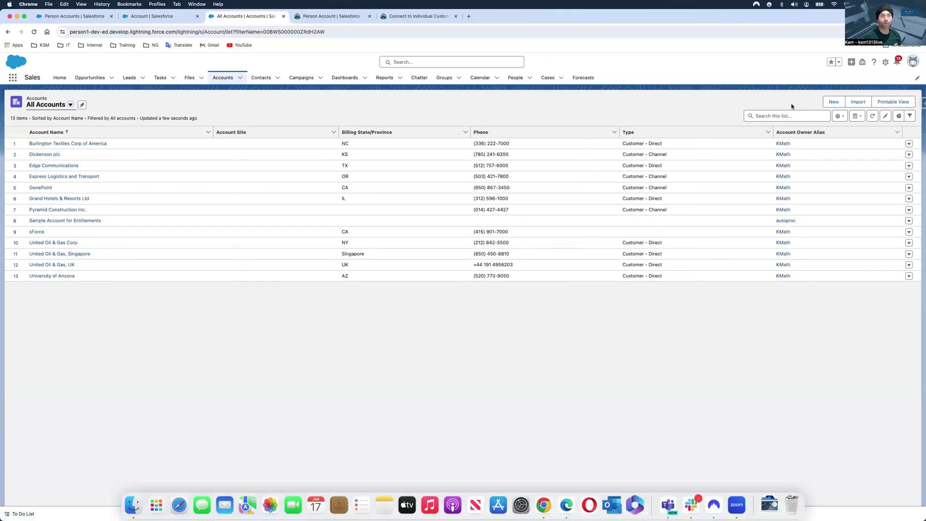
- Start a new account to examine the fields on the Business Accounts form, and cancel without saving
click(831, 102)
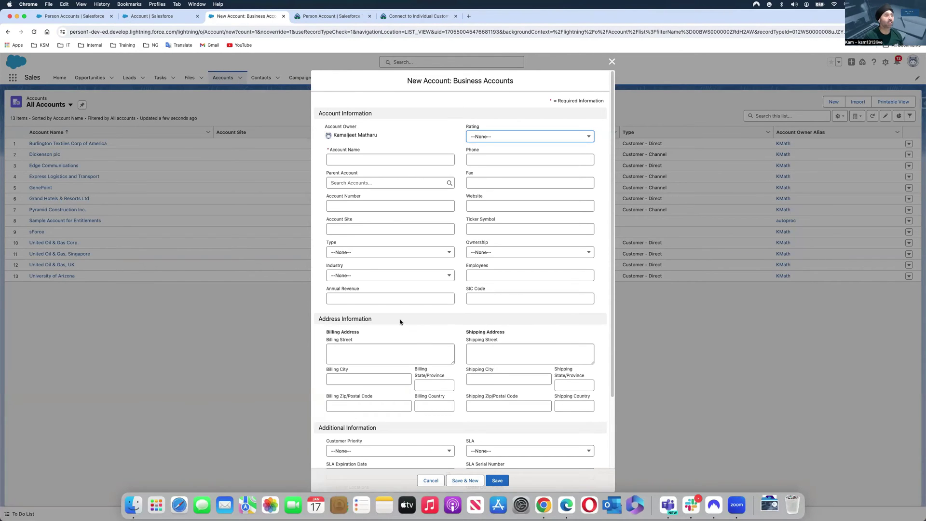
scroll(400, 322, down, 4)
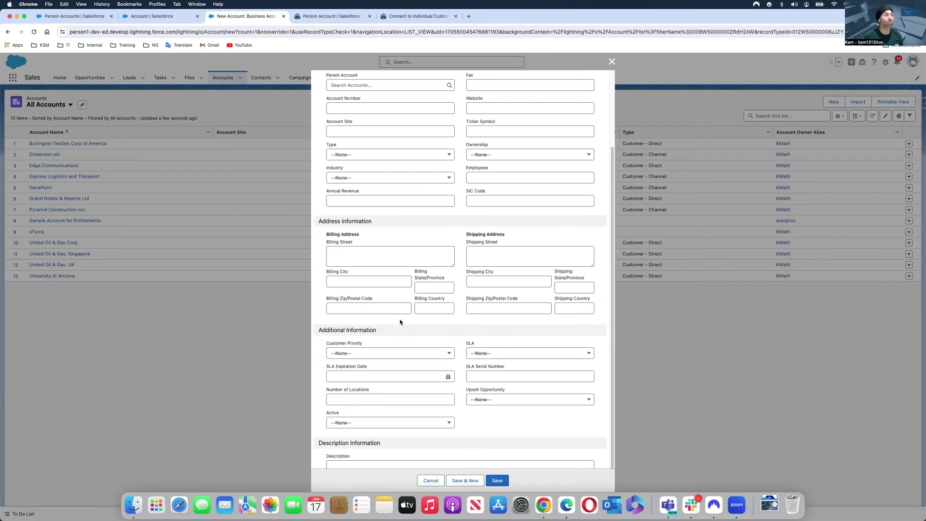
click(431, 481)
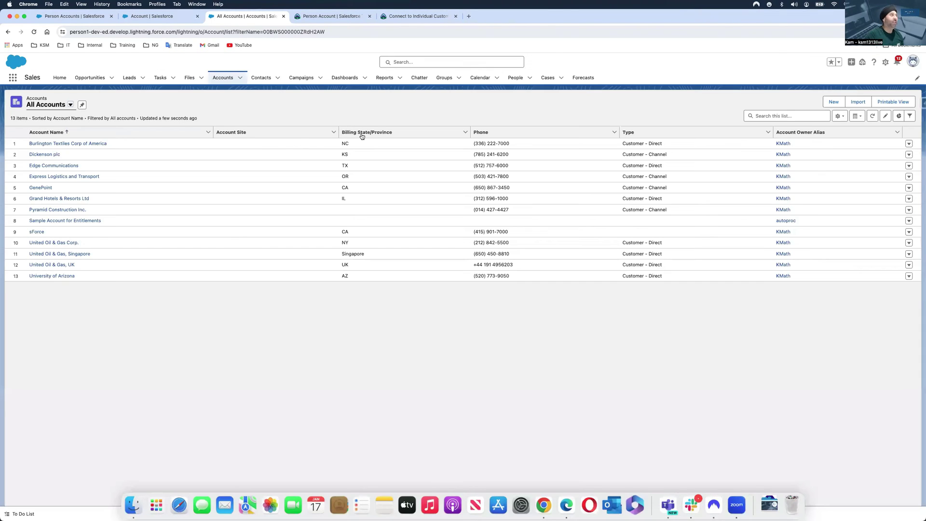
- Return to the Person Accounts setup page, refresh the requirements, and enable Person Accounts
click(155, 17)
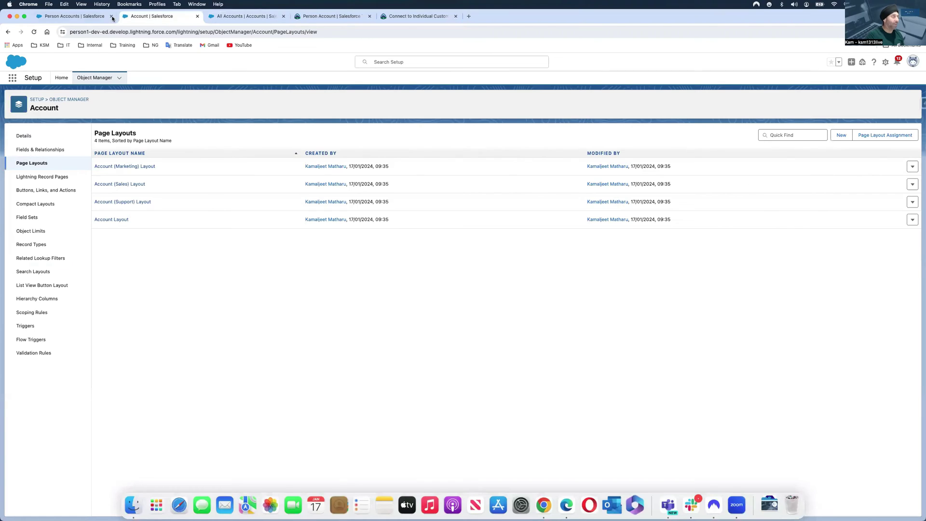
click(92, 17)
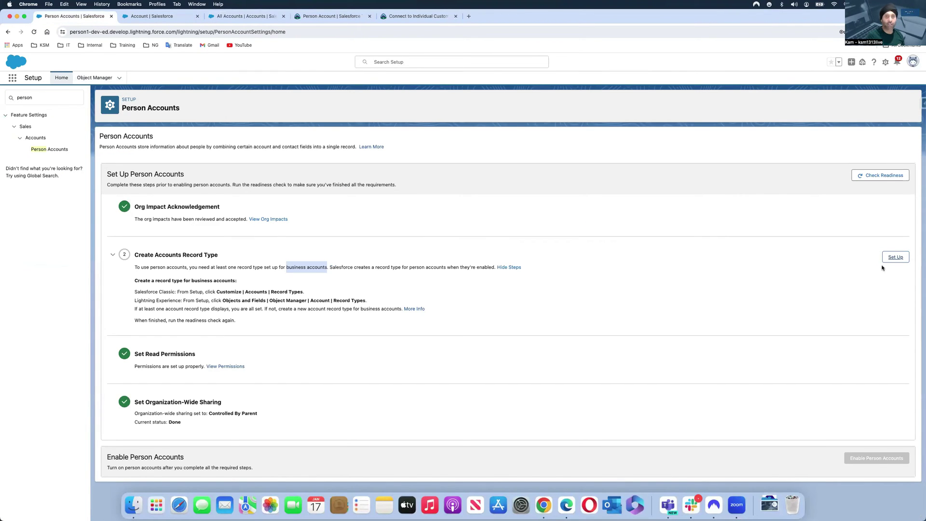
click(34, 32)
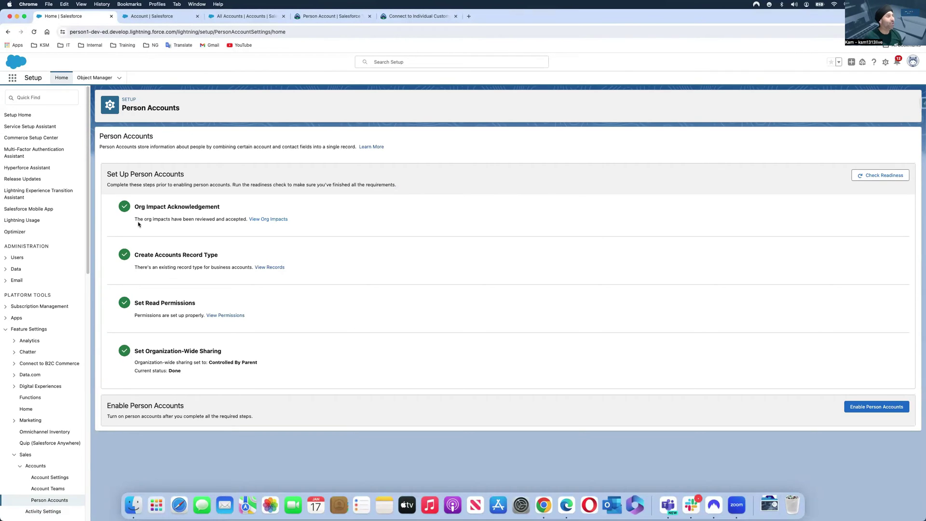
click(867, 411)
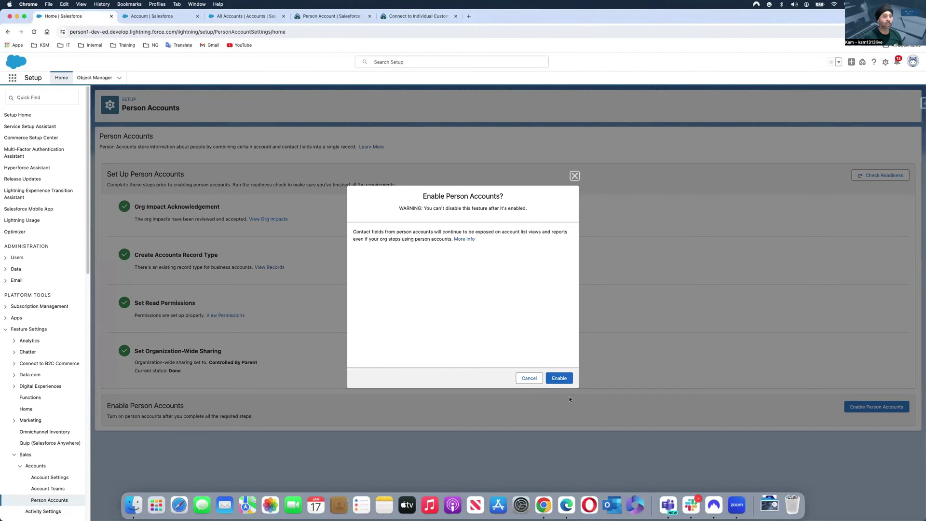
click(561, 381)
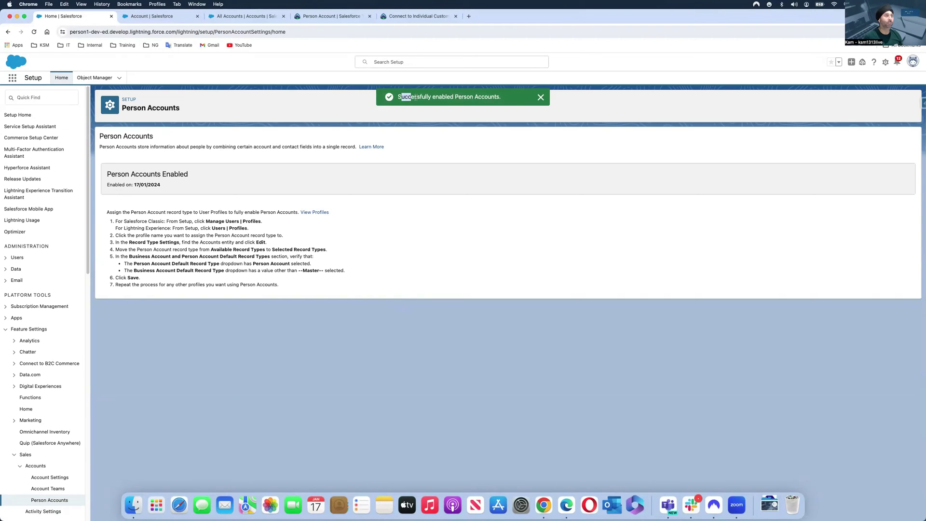
- Review the instructions for assigning the Person Account record type to user profiles
drag(401, 97, 512, 99)
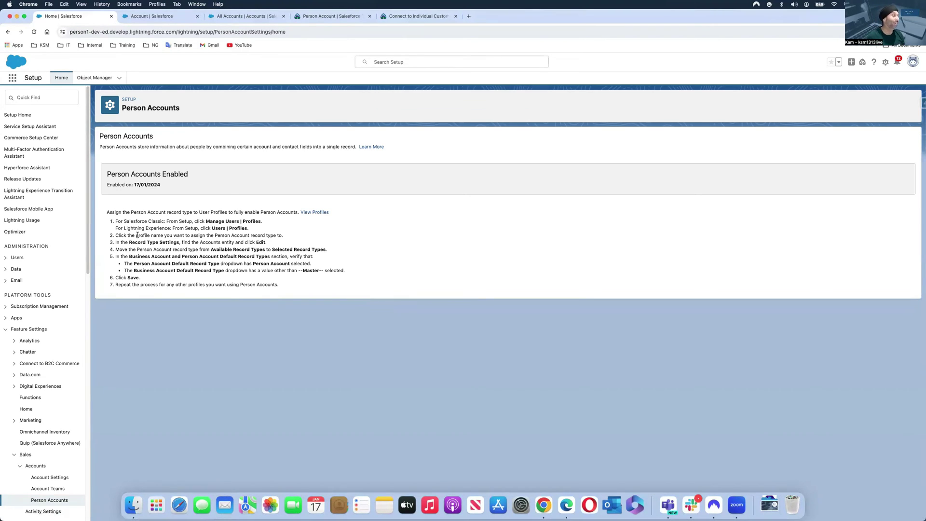
drag(117, 221, 185, 295)
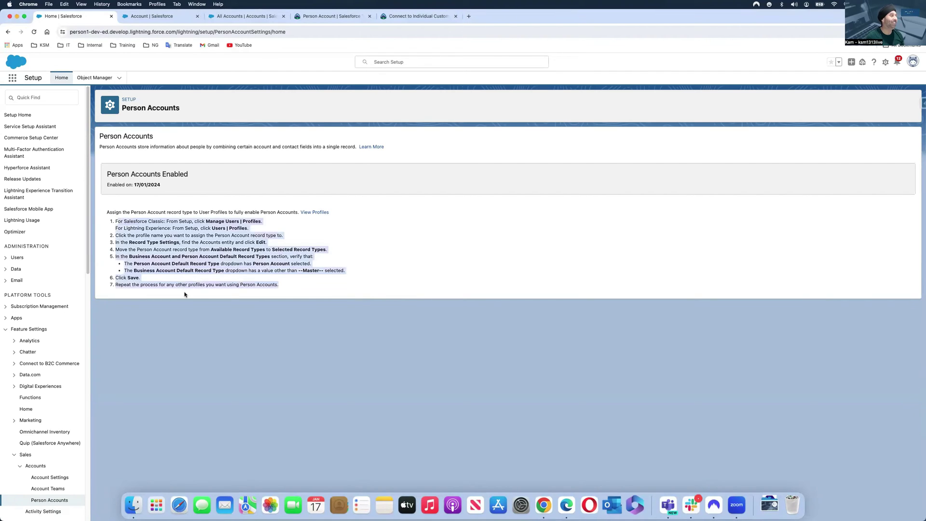
click(185, 295)
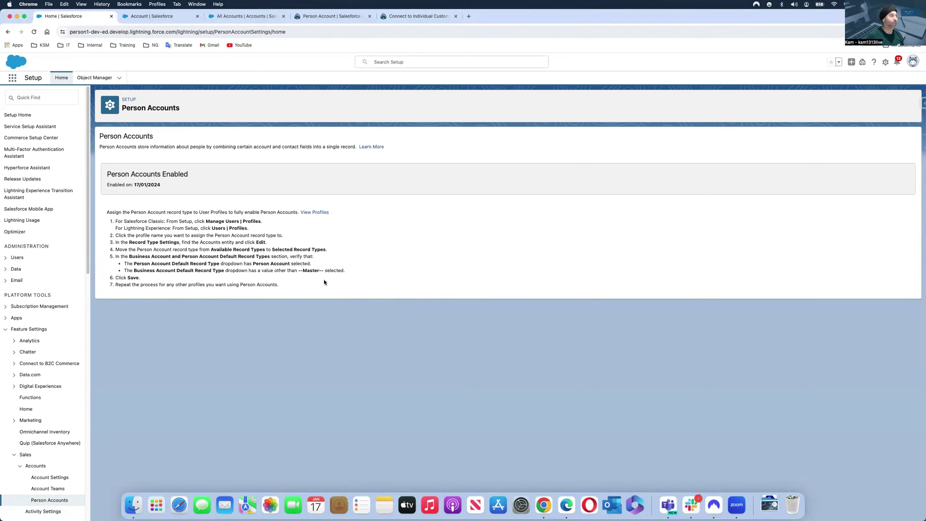
click(33, 98)
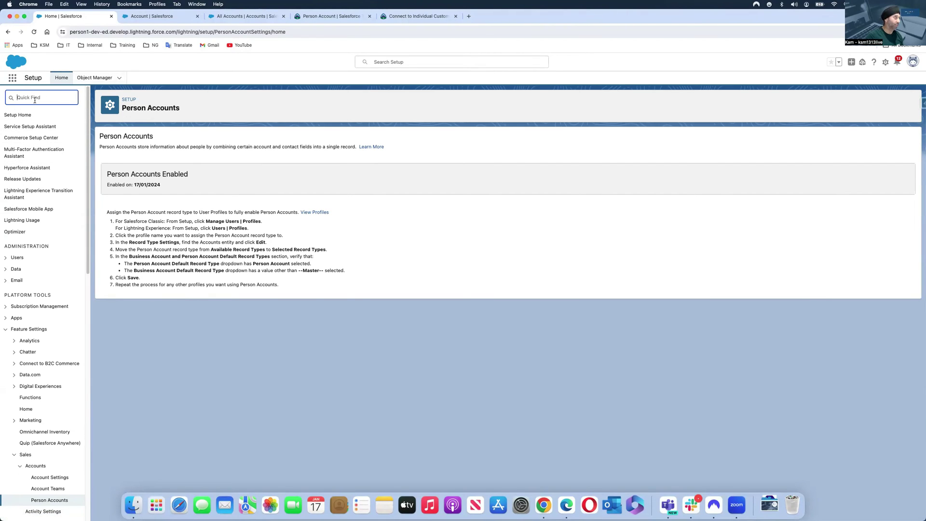
- Return to the All Accounts list and open a new account form to check which record type it uses
click(144, 19)
click(220, 17)
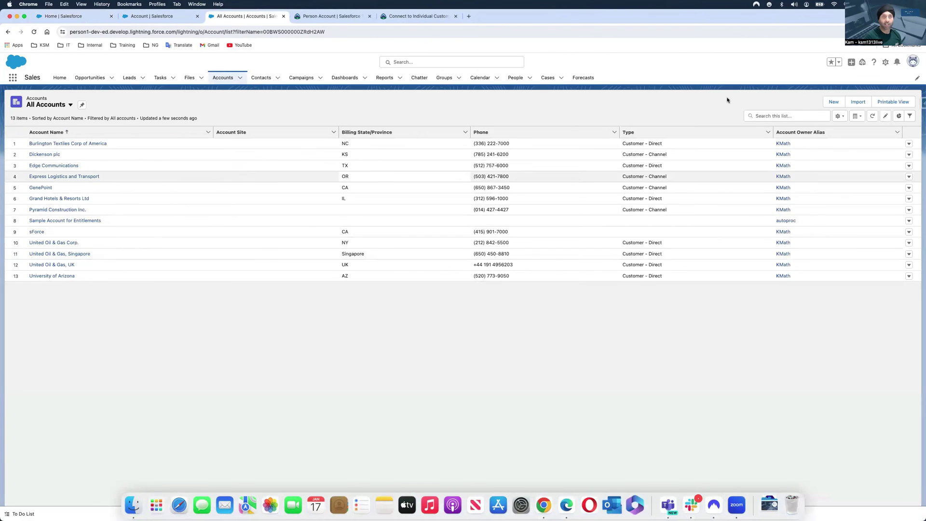
click(833, 102)
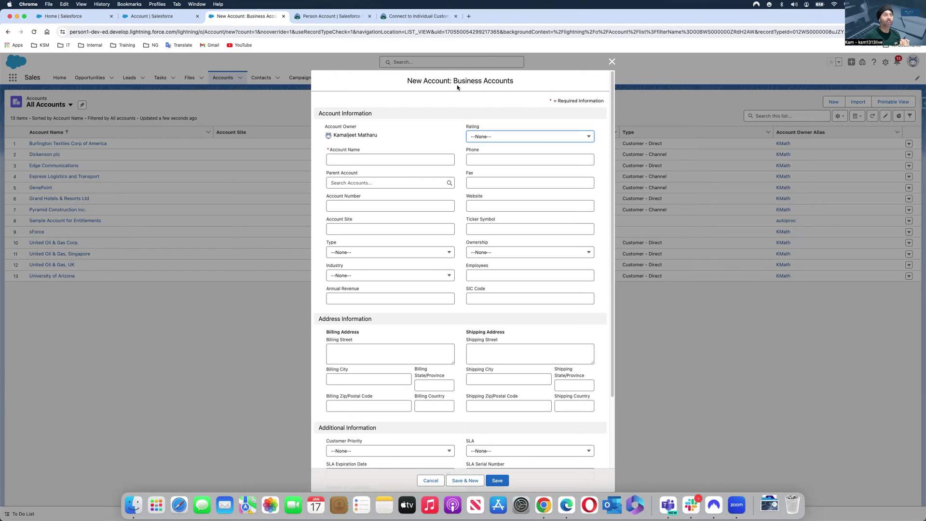
- Close the new Business Accounts form without saving, close the Account object page, and return to the Person Accounts setup page
drag(454, 80, 518, 87)
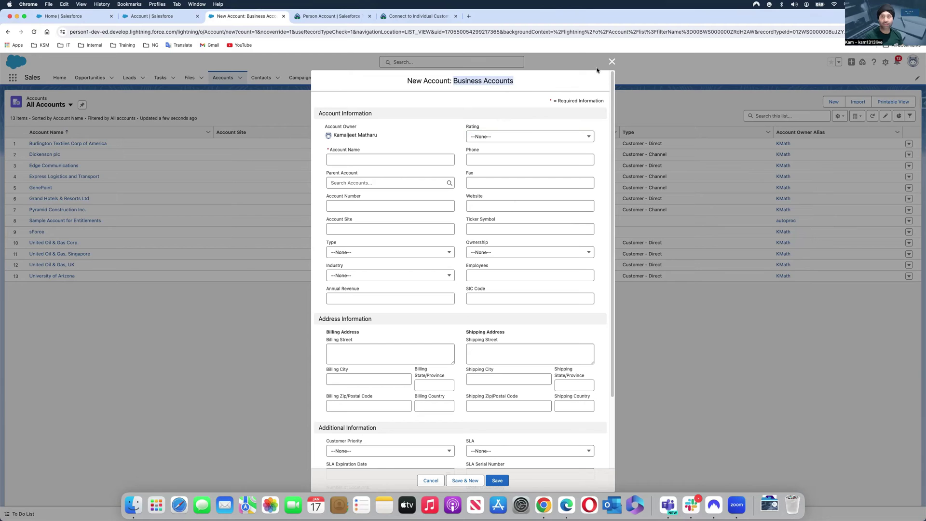
click(612, 62)
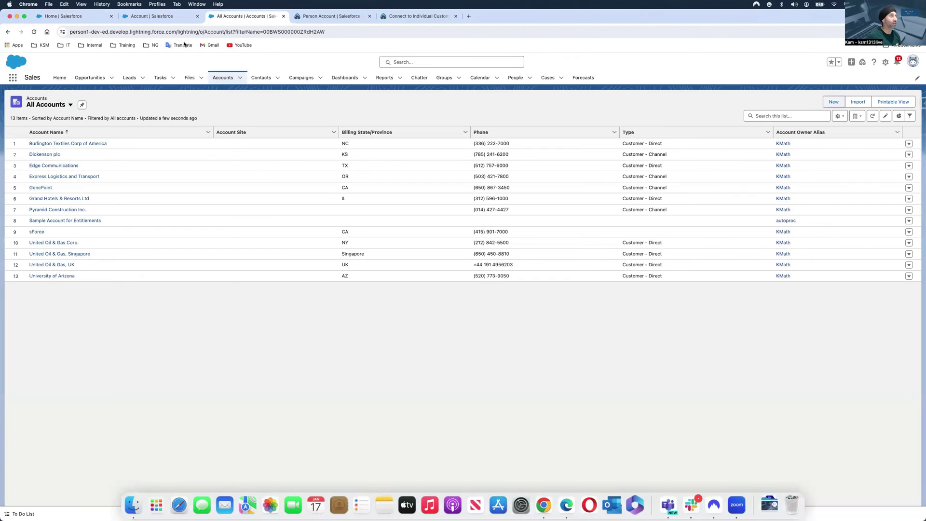
click(154, 17)
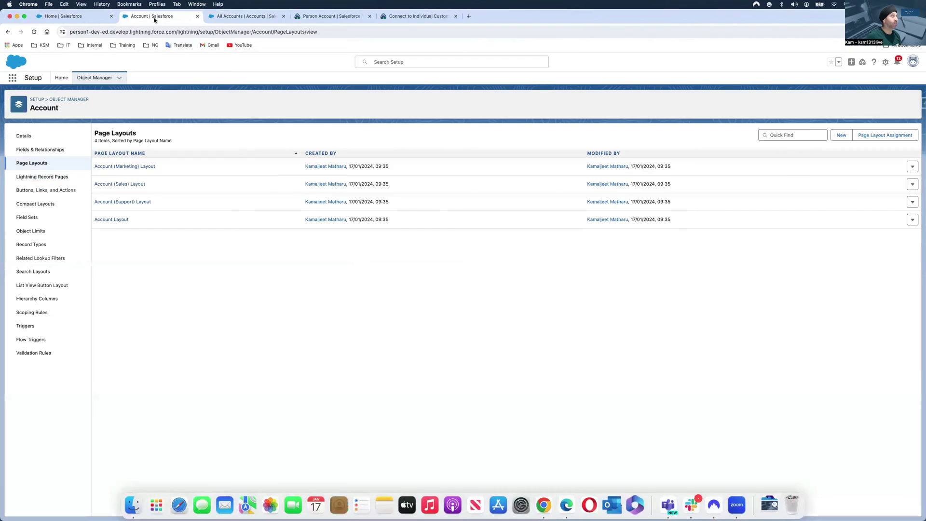
click(197, 17)
click(88, 20)
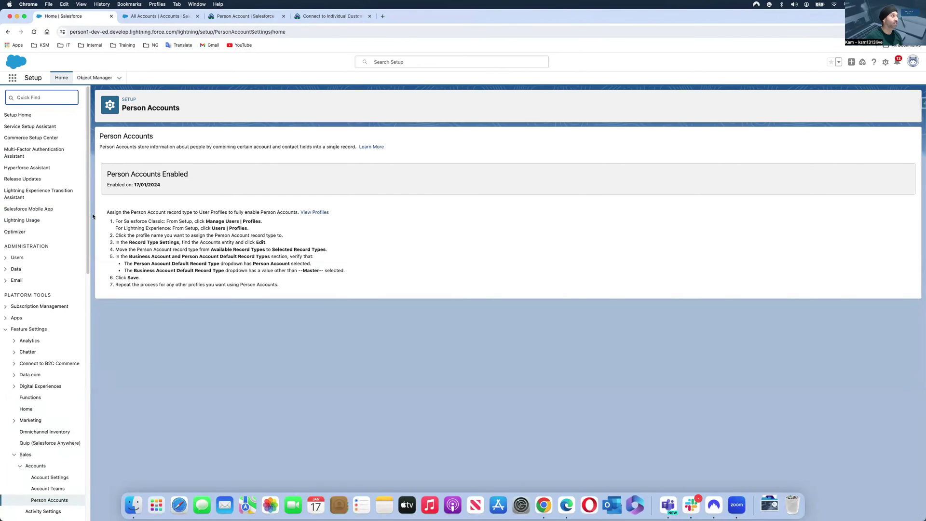
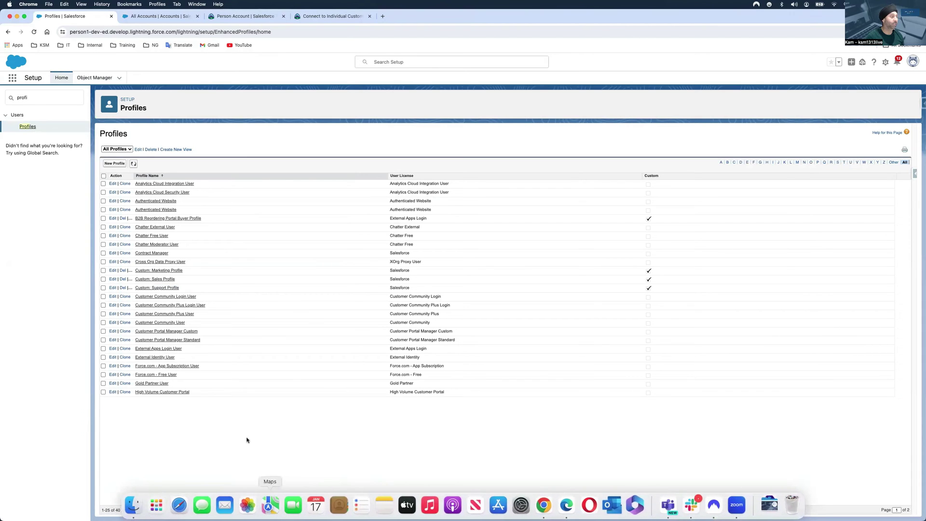
- Open the System Administrator profile from the second page of the profiles list
double_click(4, 11)
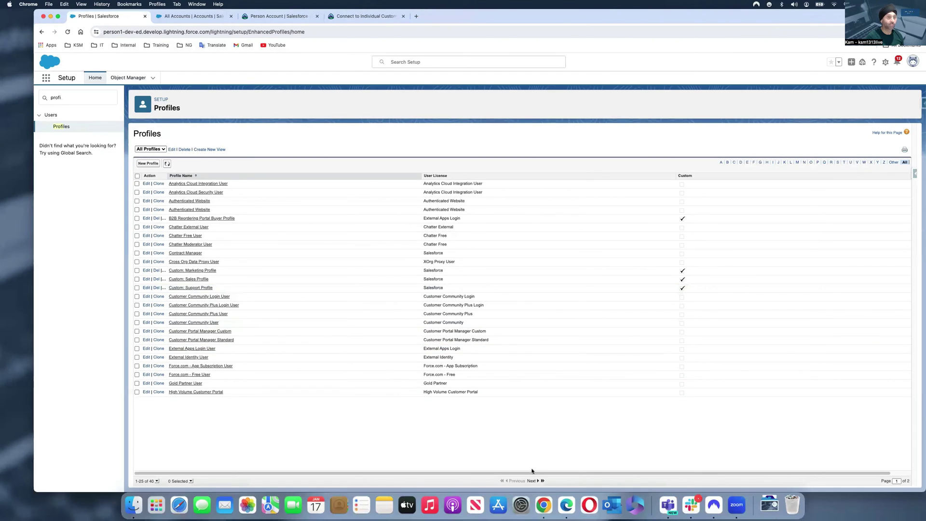
click(531, 480)
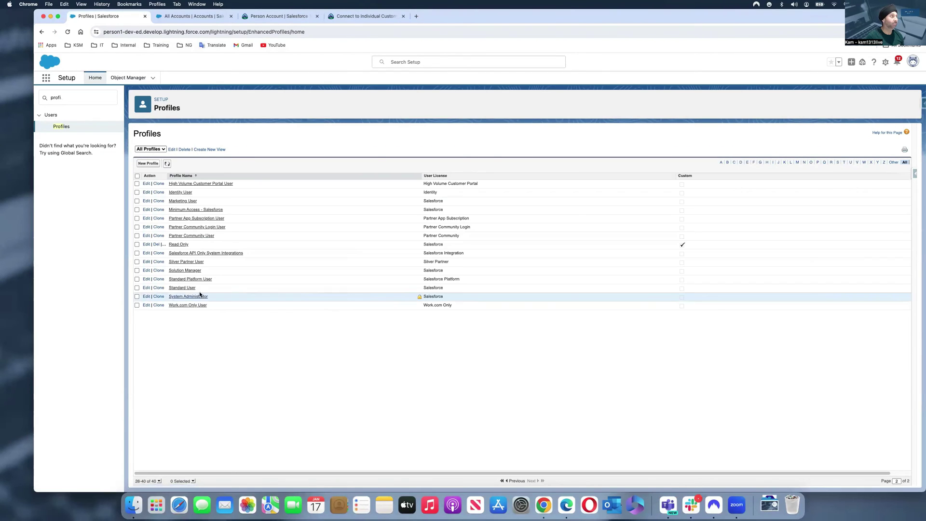
click(181, 297)
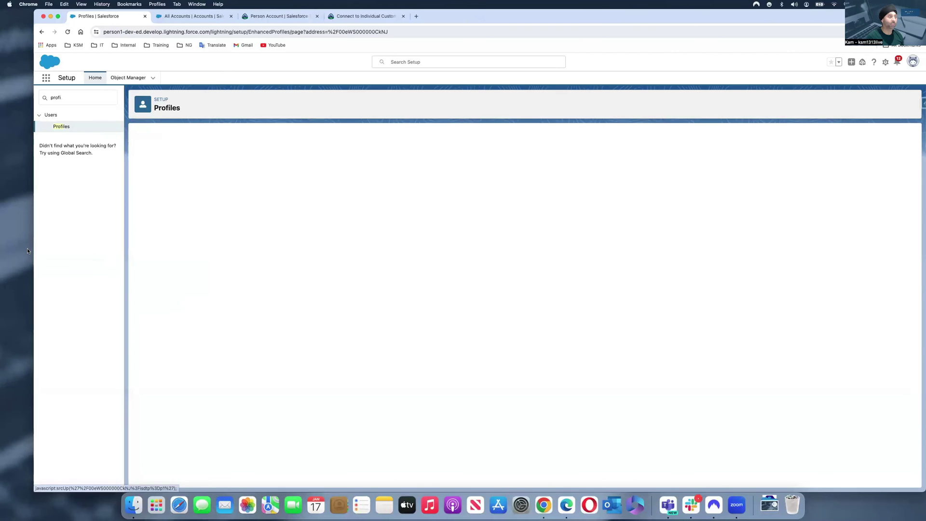
drag(33, 248, 5, 248)
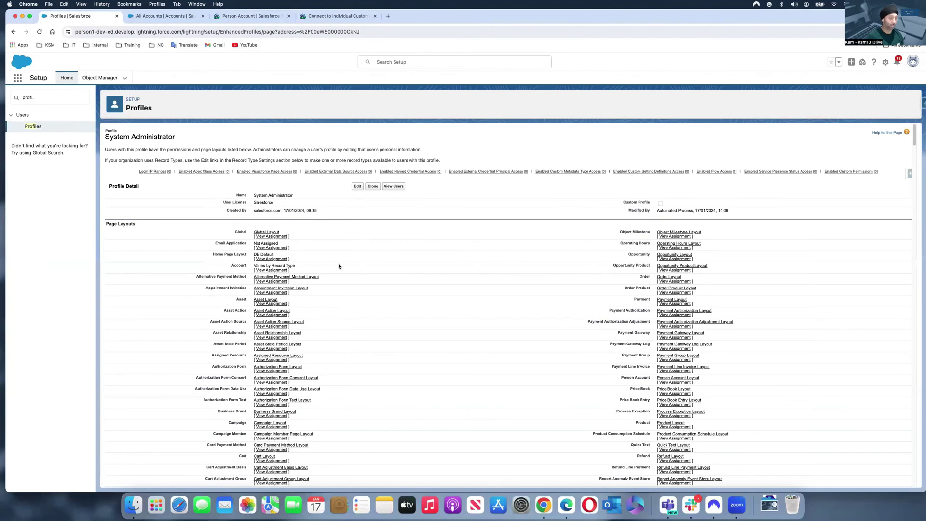
- Search the System Administrator profile for "record type" to locate the Accounts entry under Record Type Settings
key(super+f)
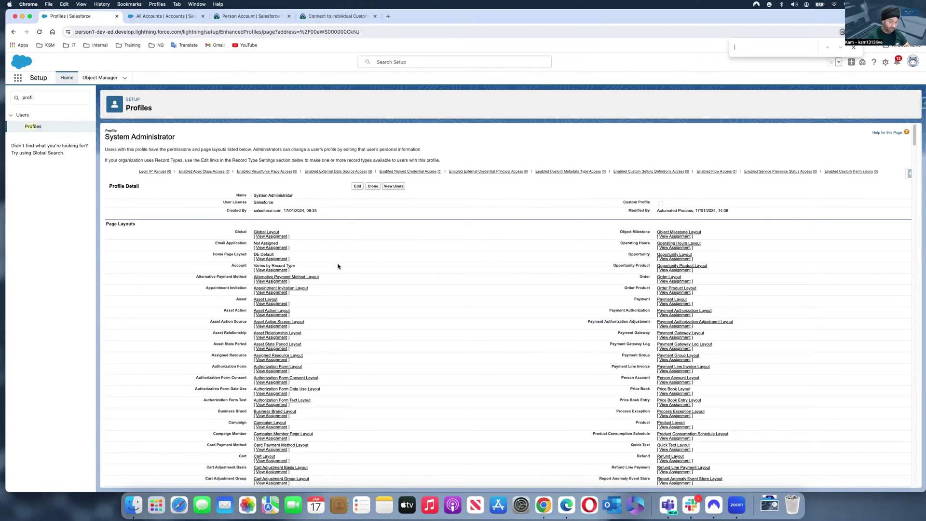
text(record type)
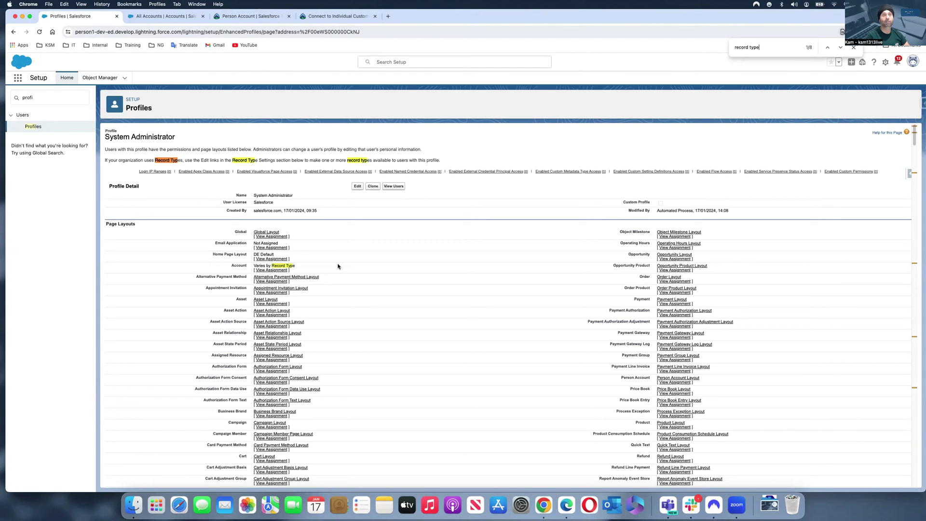
key(Return)
key(Return)
key(Return)
key(Return)
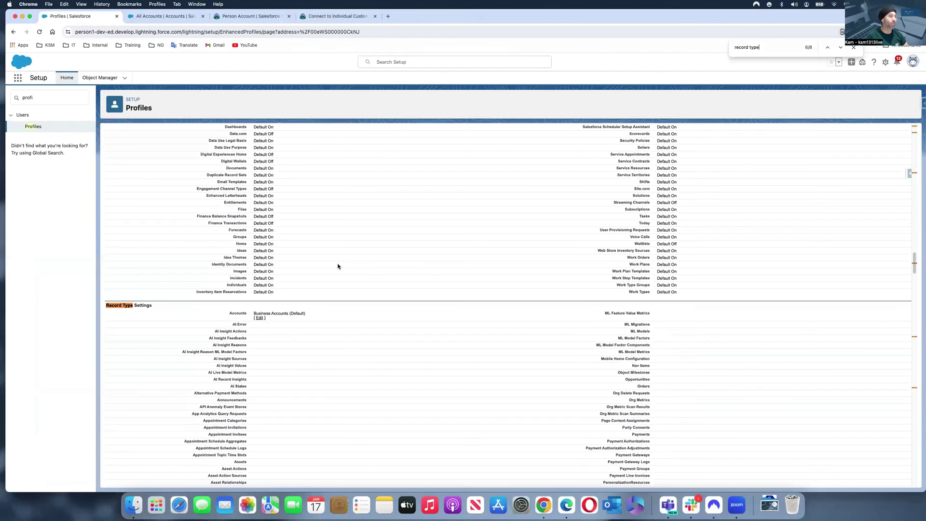
drag(253, 313, 287, 315)
- Edit the profile's Accounts record type settings and add Person Account to the selected record types
click(260, 319)
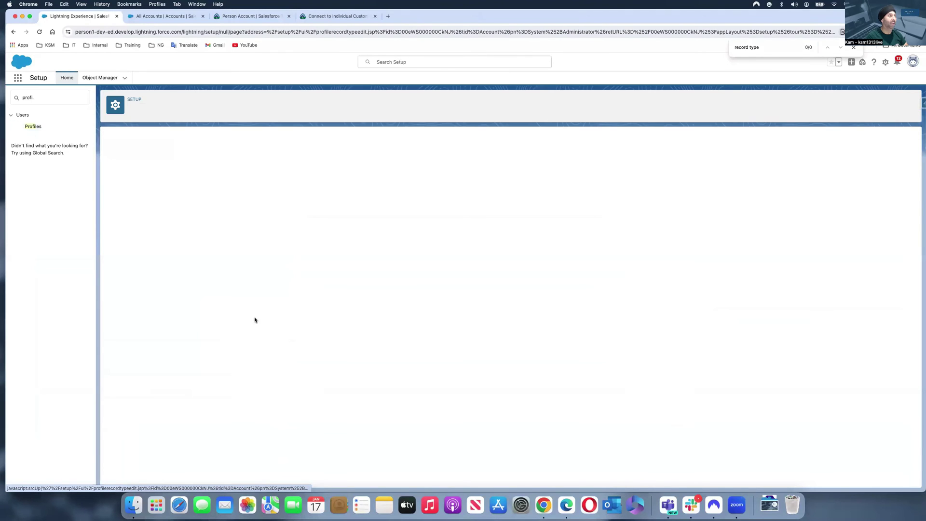
click(130, 224)
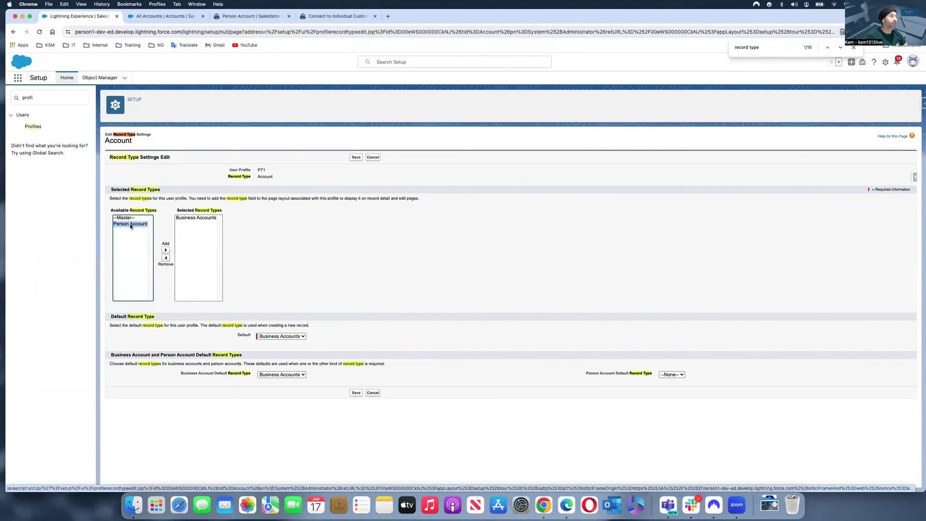
click(165, 250)
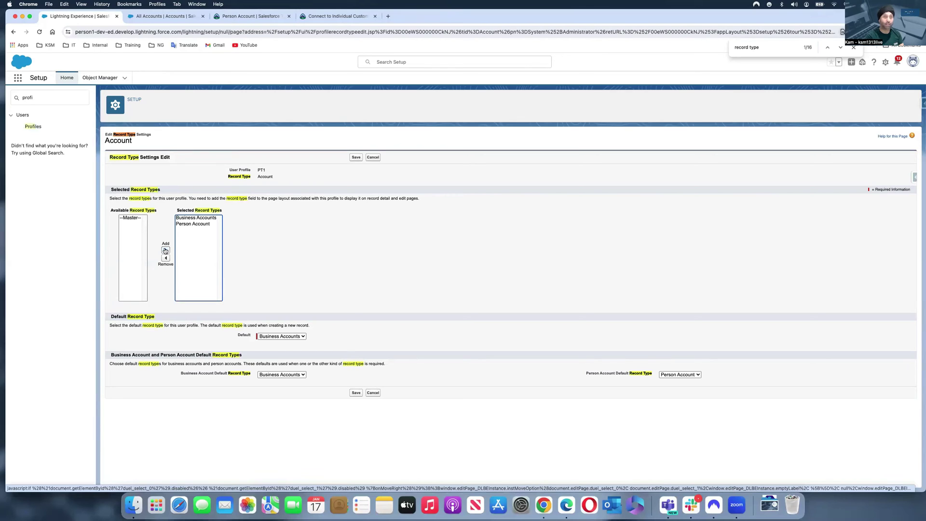
- Remove Business Accounts from the selected record types and add it back, making Person Account the default record type
click(188, 218)
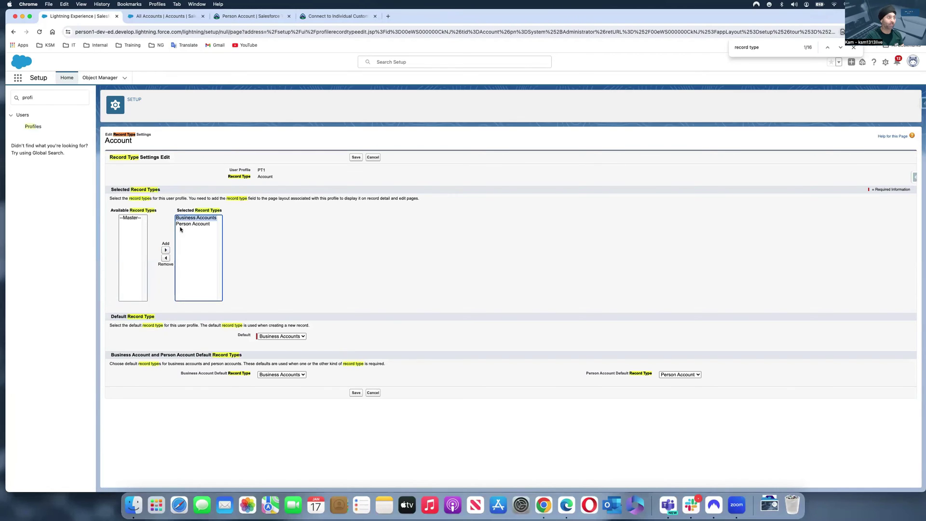
click(165, 259)
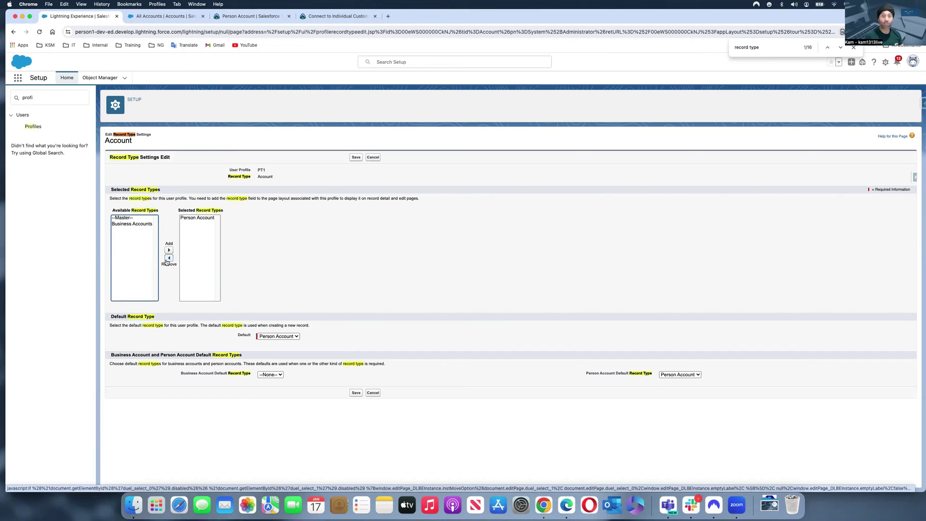
click(138, 225)
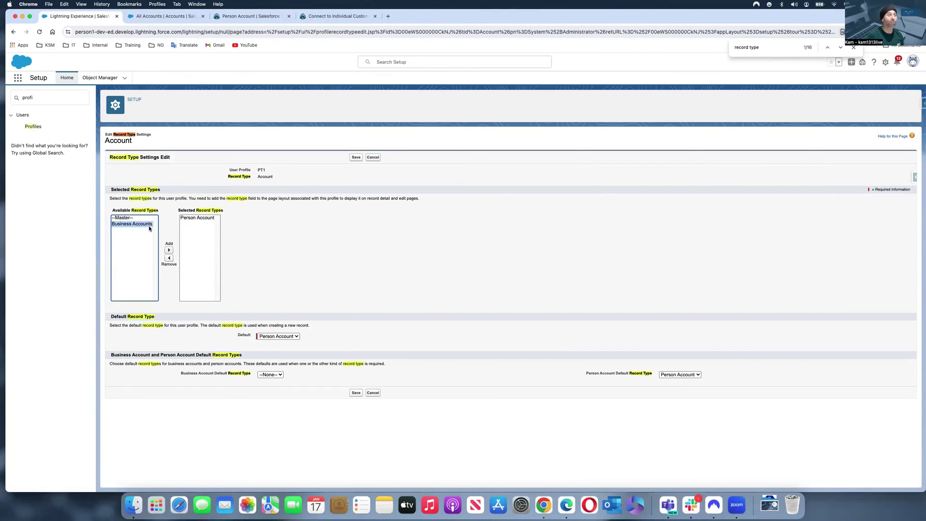
click(169, 250)
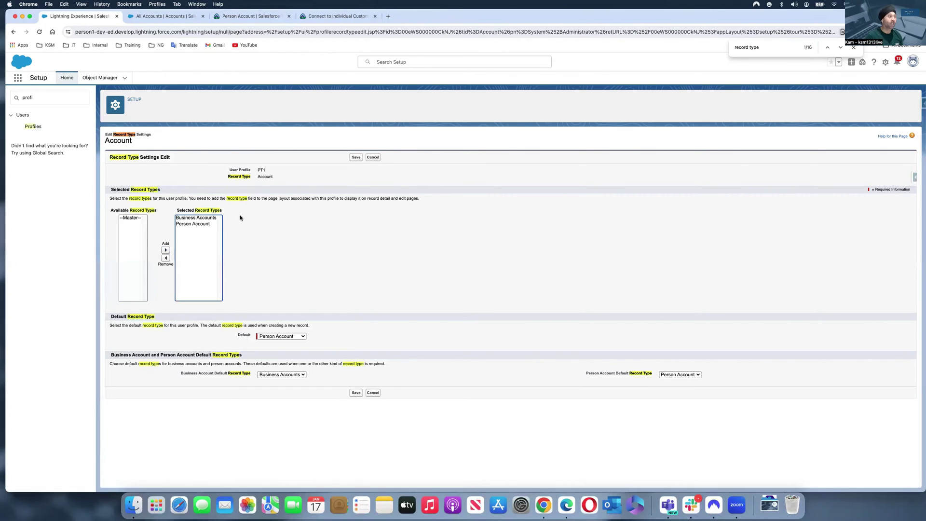
- Save the Account record type settings with both Business Accounts and Person Account selected, and close the page search
click(211, 220)
drag(211, 220, 209, 224)
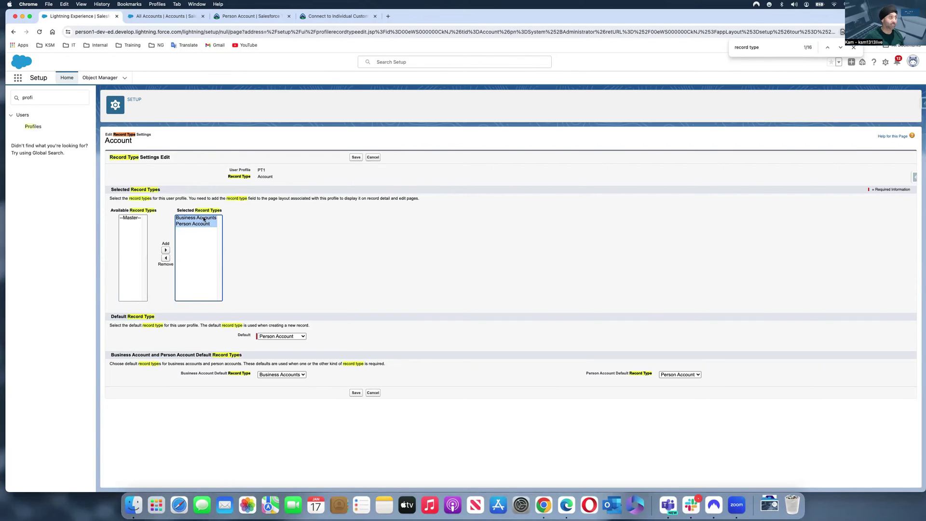
click(356, 393)
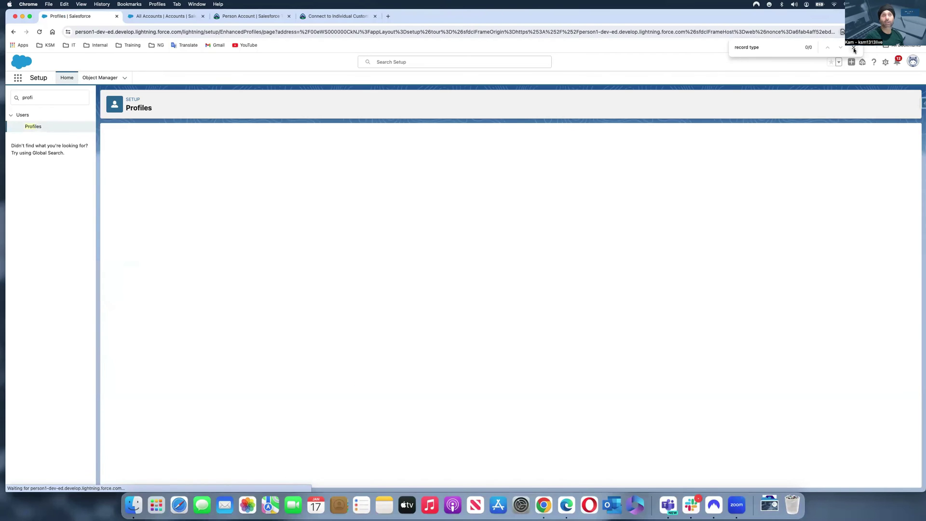
click(854, 48)
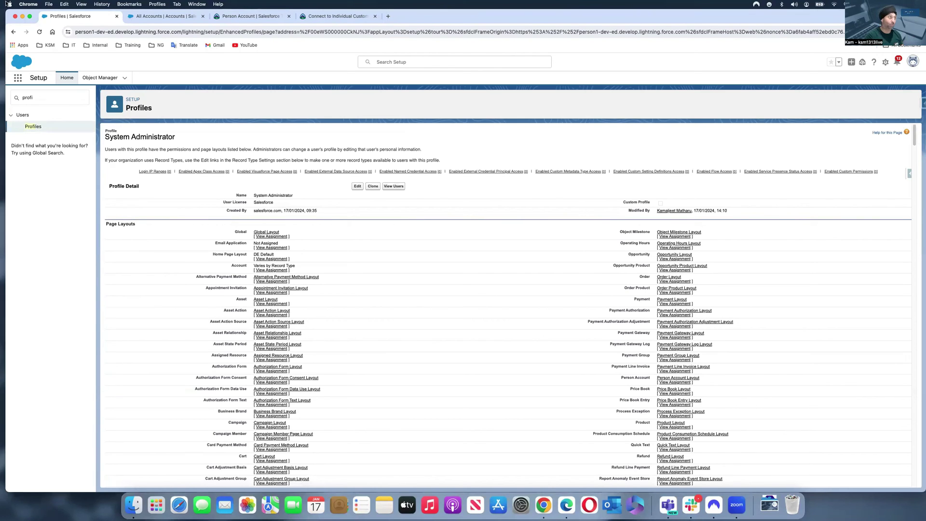
- Find the Person Account object in Object Manager by searching for "person", and review its page layouts and details
click(92, 82)
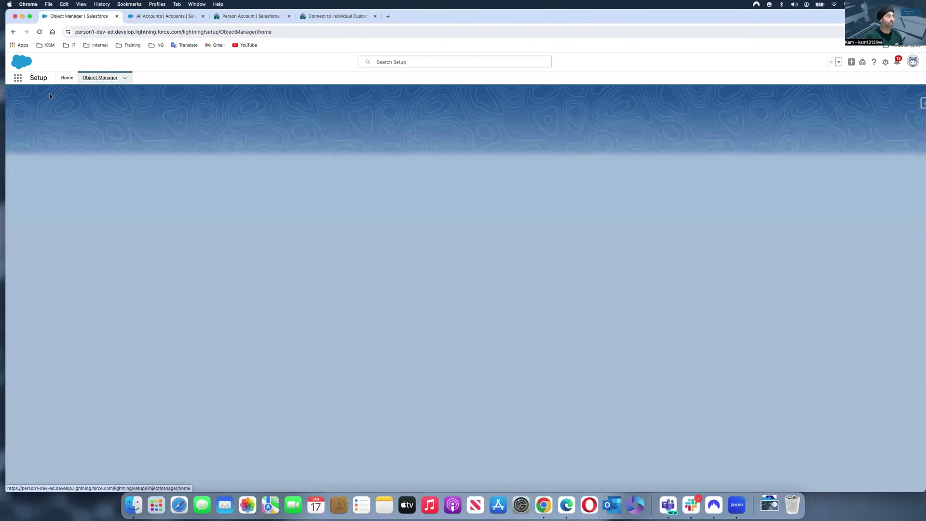
click(791, 102)
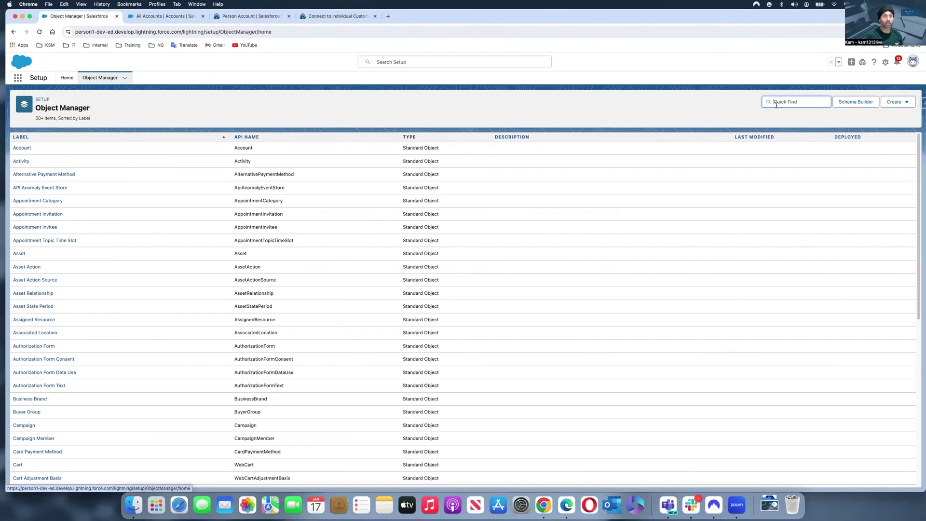
text(person)
click(40, 149)
click(36, 150)
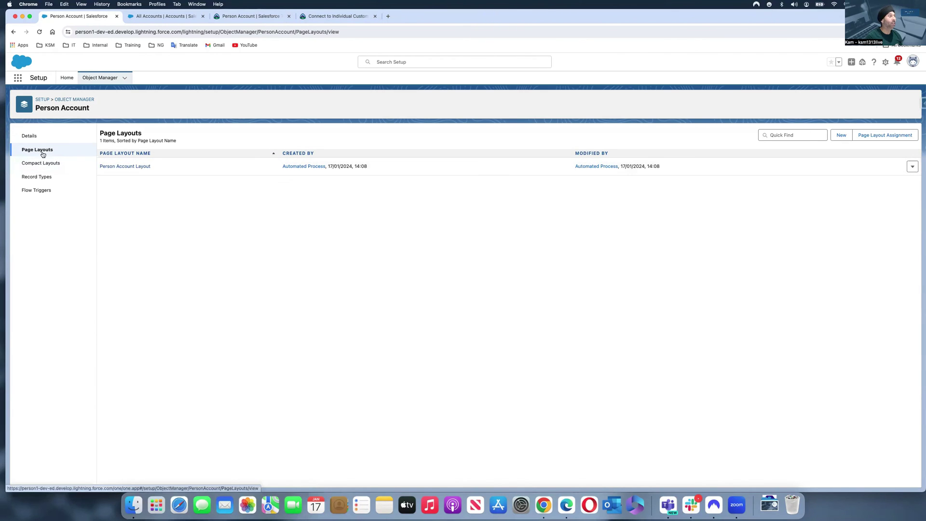
click(28, 135)
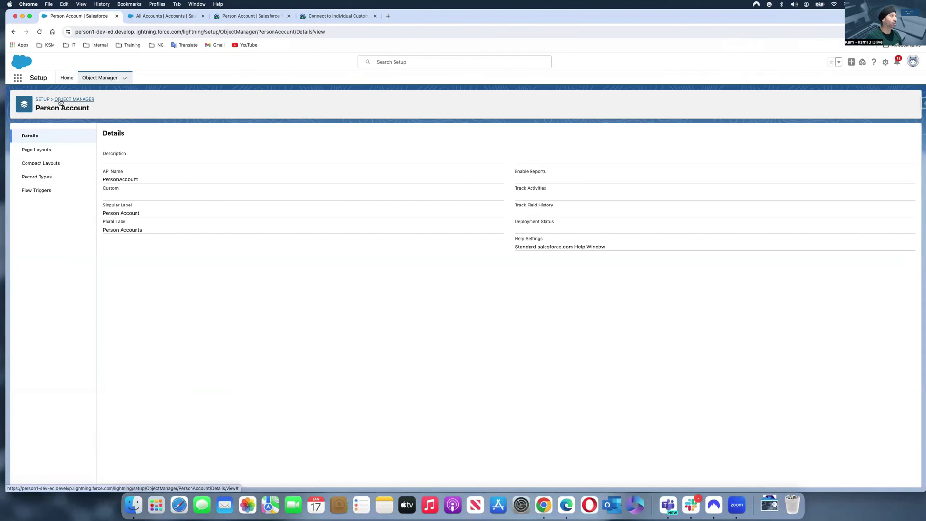
- Return to the All Accounts list, reload it, and start a new account with the Person Account record type
click(144, 19)
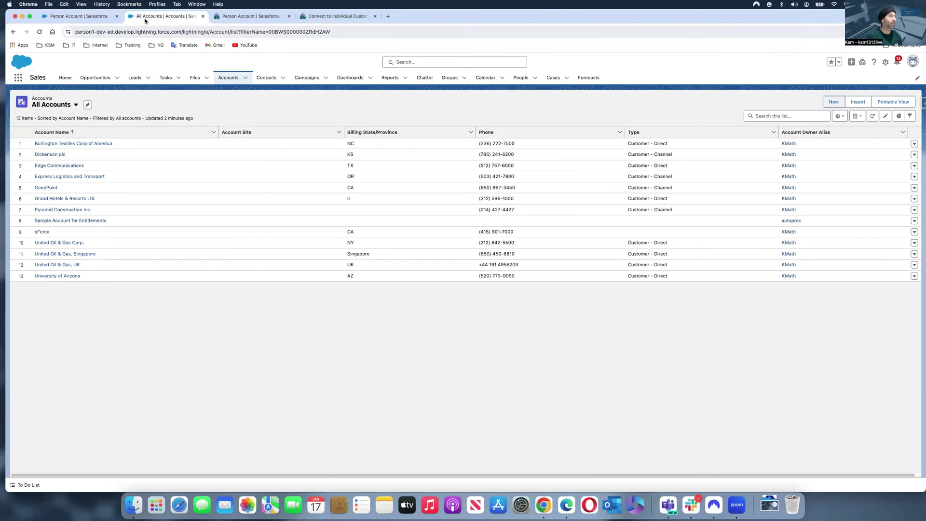
click(39, 32)
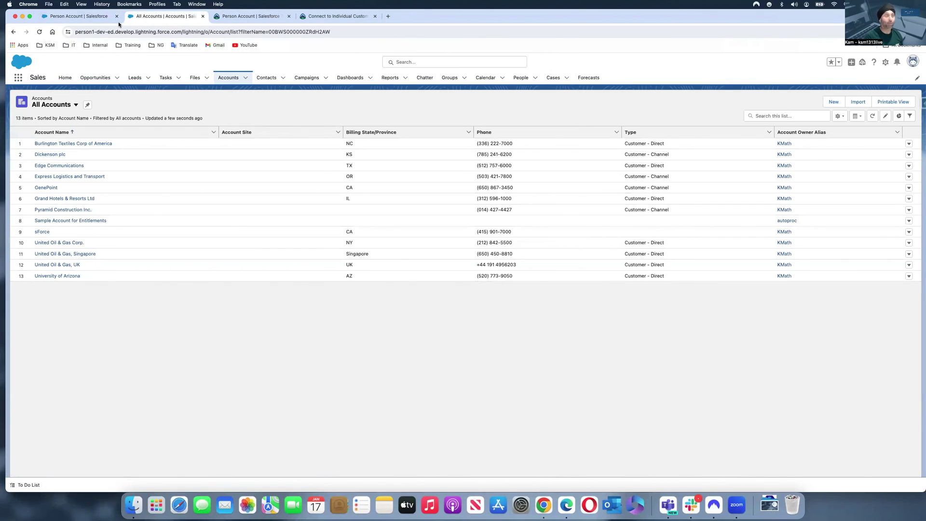
click(246, 79)
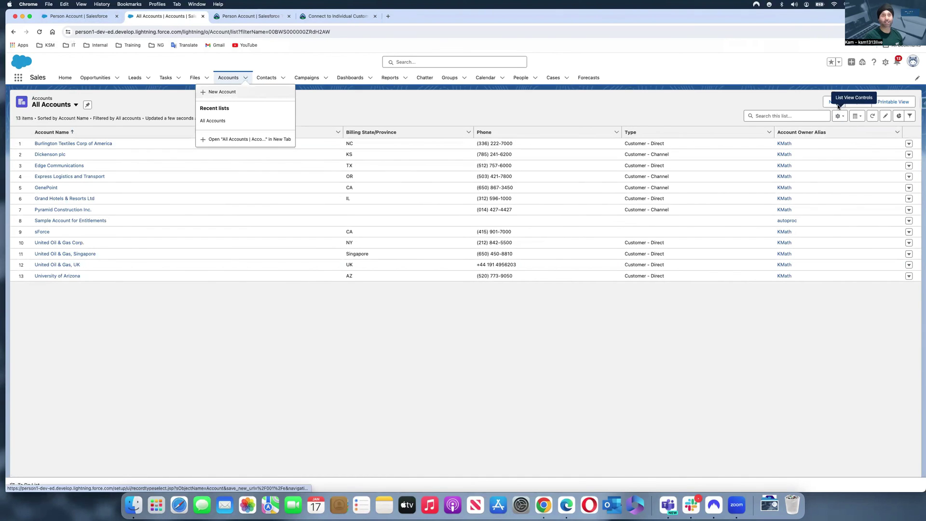
click(220, 91)
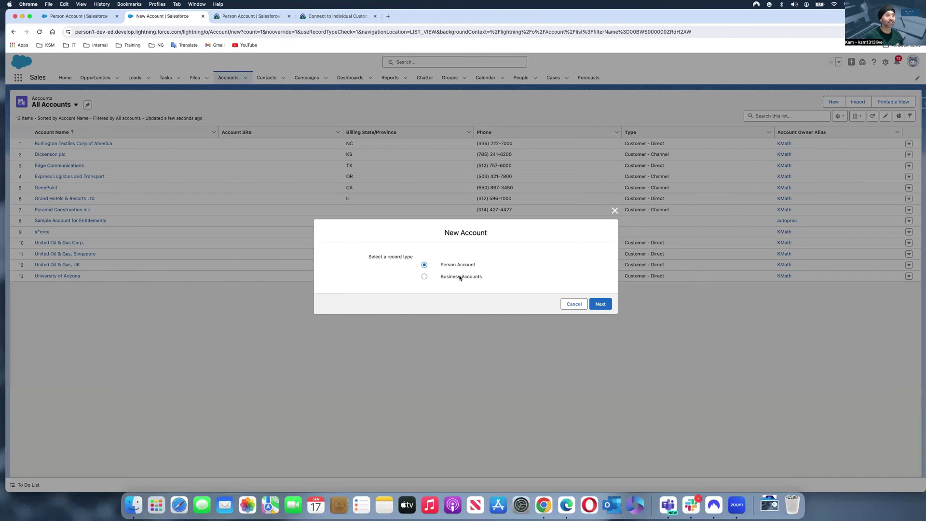
click(600, 304)
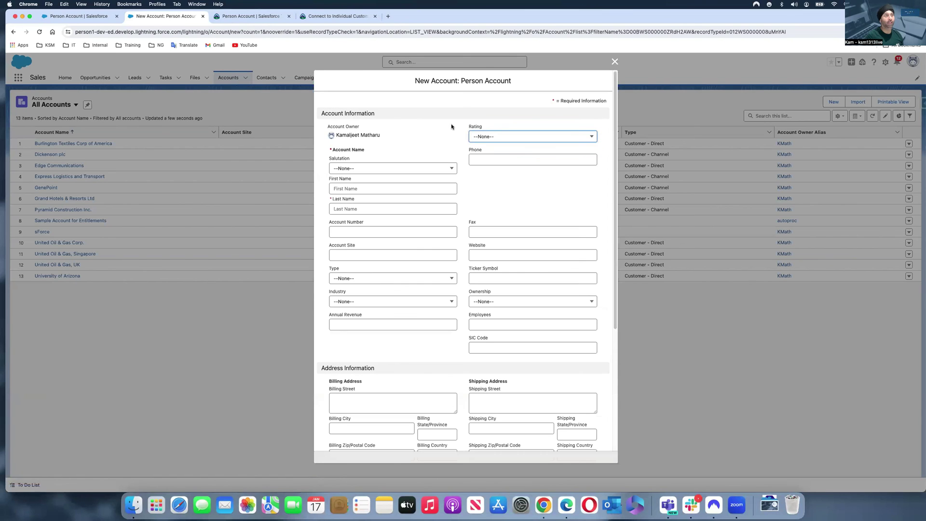
- Examine the First Name and Last Name fields on the new Person Account form, and cancel without saving
drag(417, 81, 505, 82)
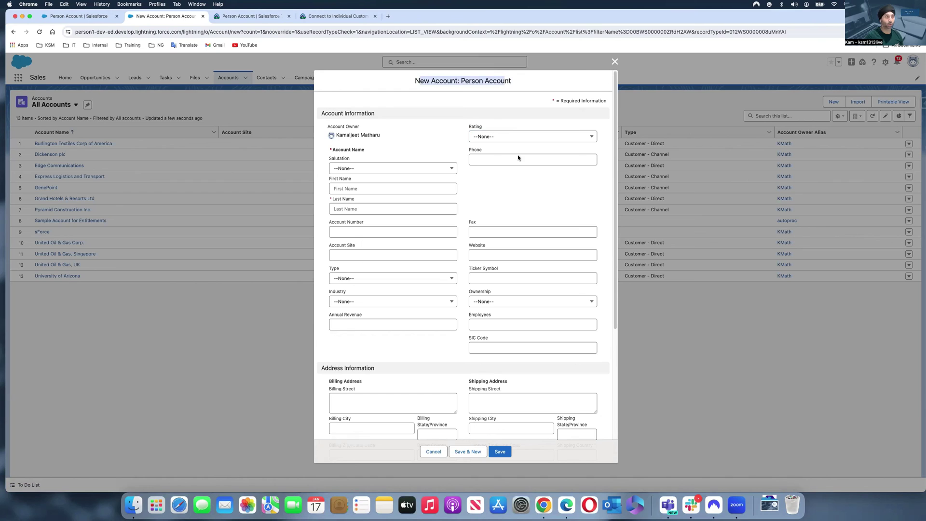
click(349, 190)
click(348, 209)
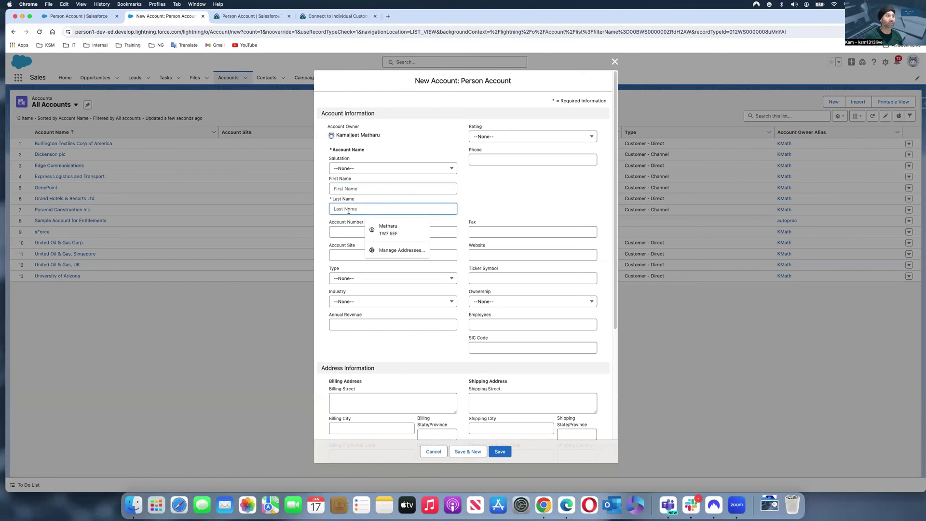
click(433, 450)
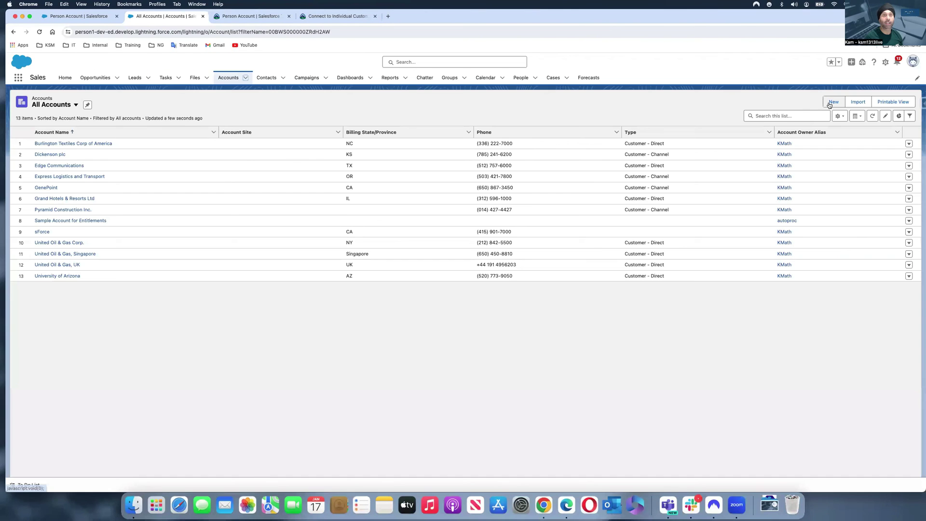
- Open new account forms with the Business Accounts record type to check the Account Name field, cancelling each without saving
click(831, 103)
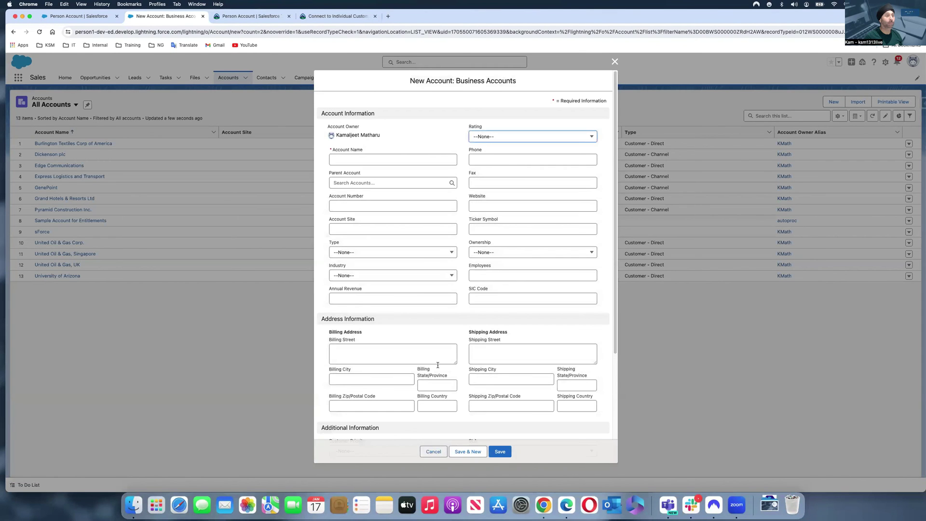
click(433, 452)
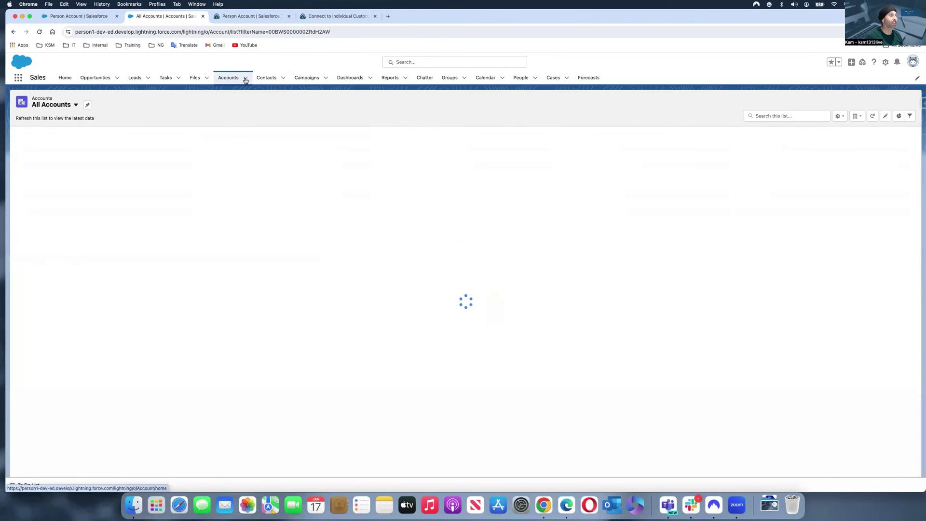
click(245, 79)
click(239, 93)
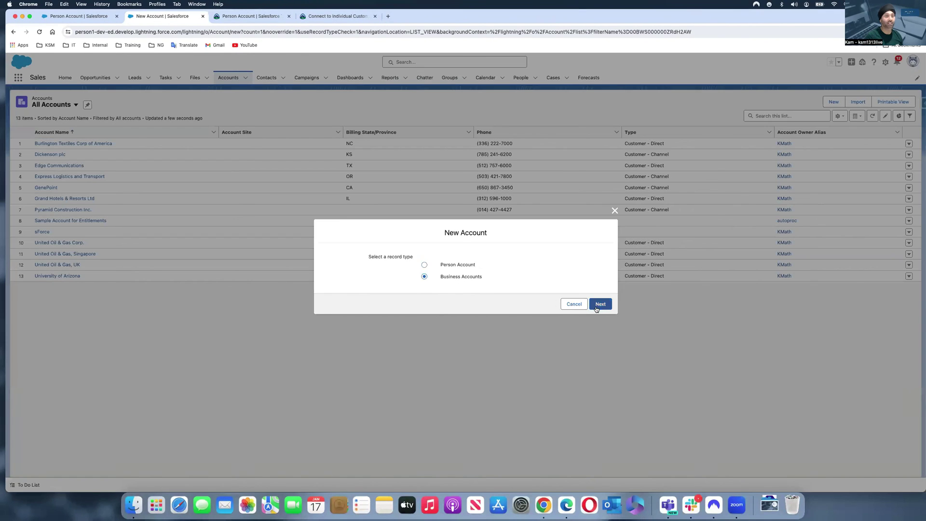
click(599, 306)
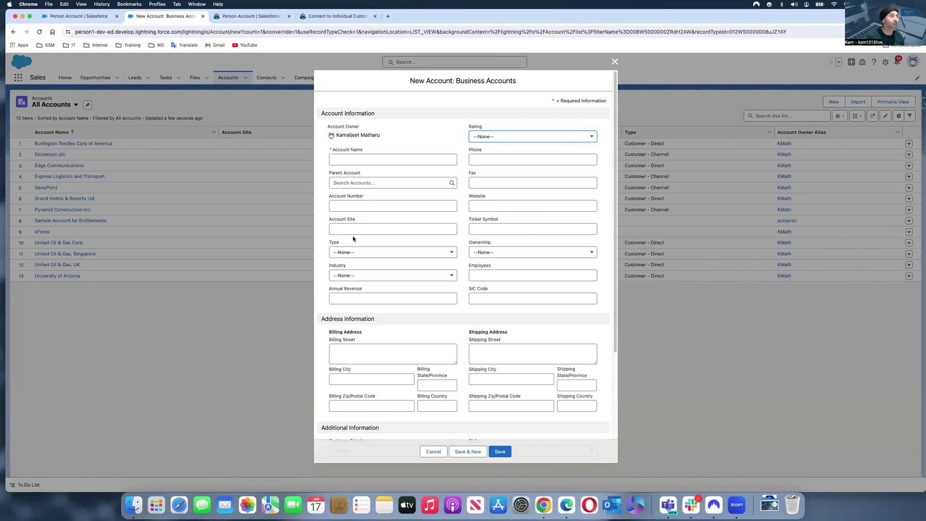
click(345, 160)
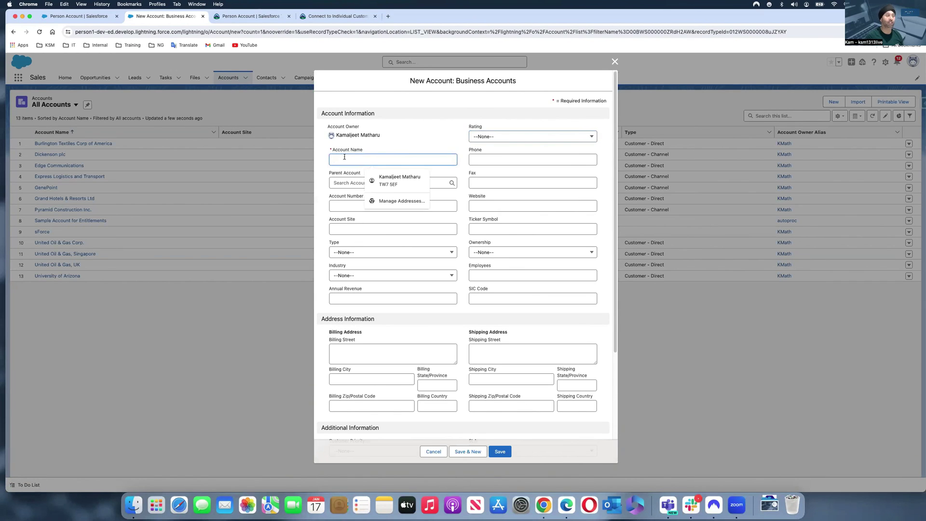
click(433, 452)
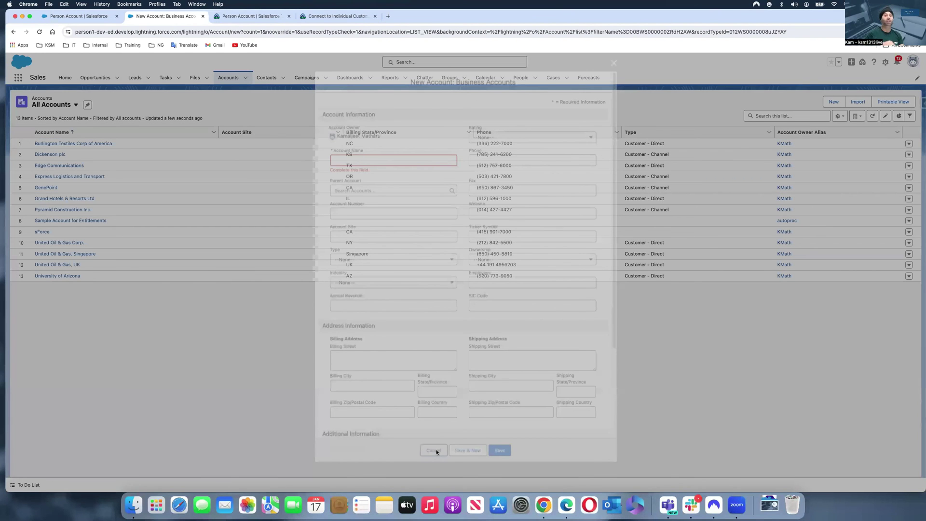